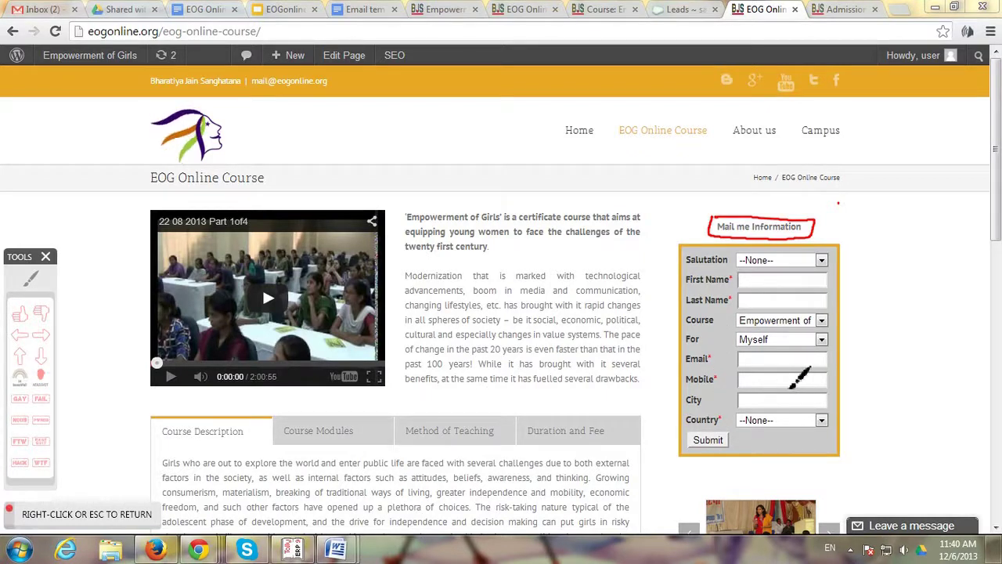
# - Switch to the Admissions page of the site and look through all the fields of its admission form
pyautogui.rightClick(843, 16)
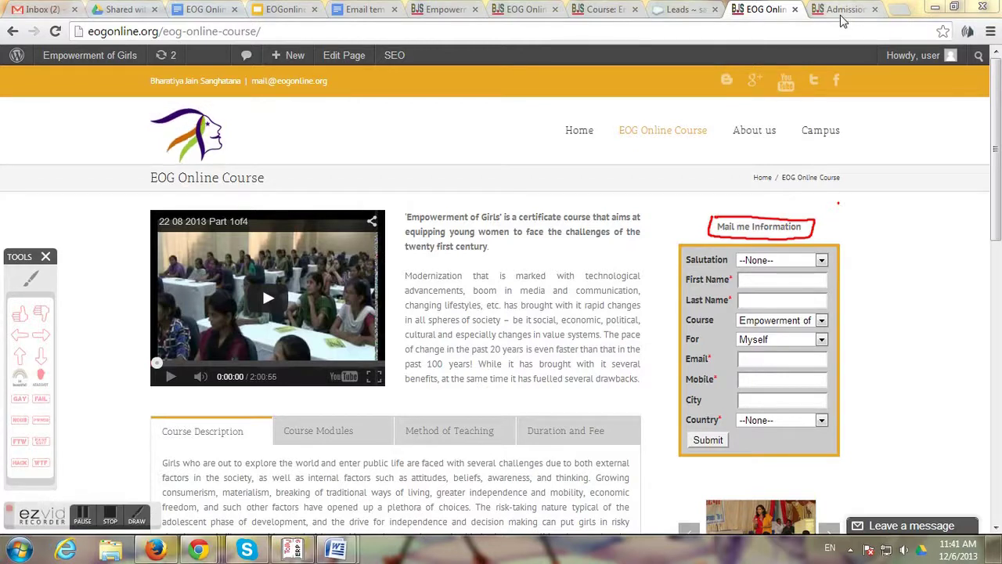
pyautogui.click(840, 11)
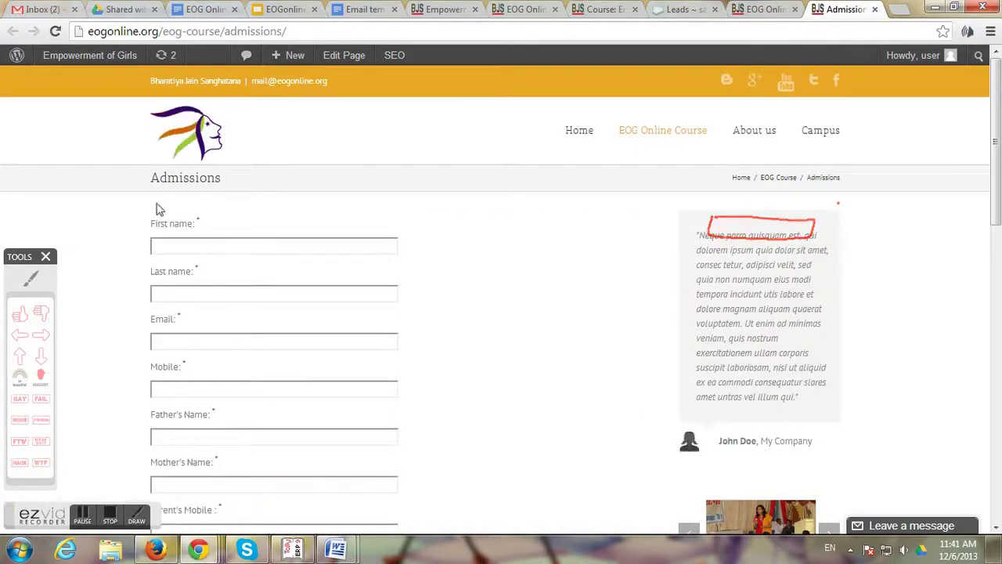
pyautogui.scroll(-2, 165, 221)
pyautogui.scroll(-3, 168, 223)
pyautogui.scroll(-3, 172, 228)
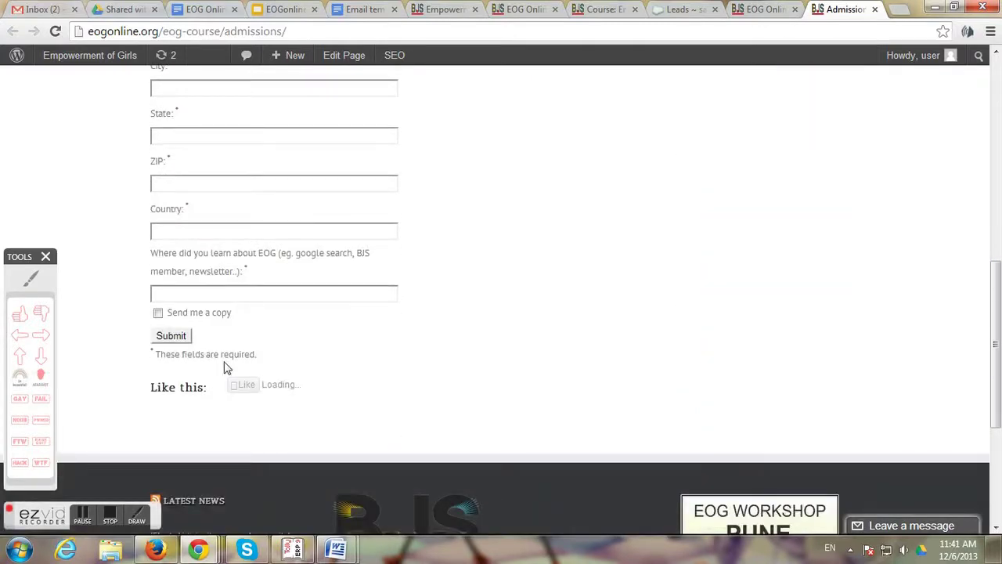
pyautogui.scroll(5, 271, 410)
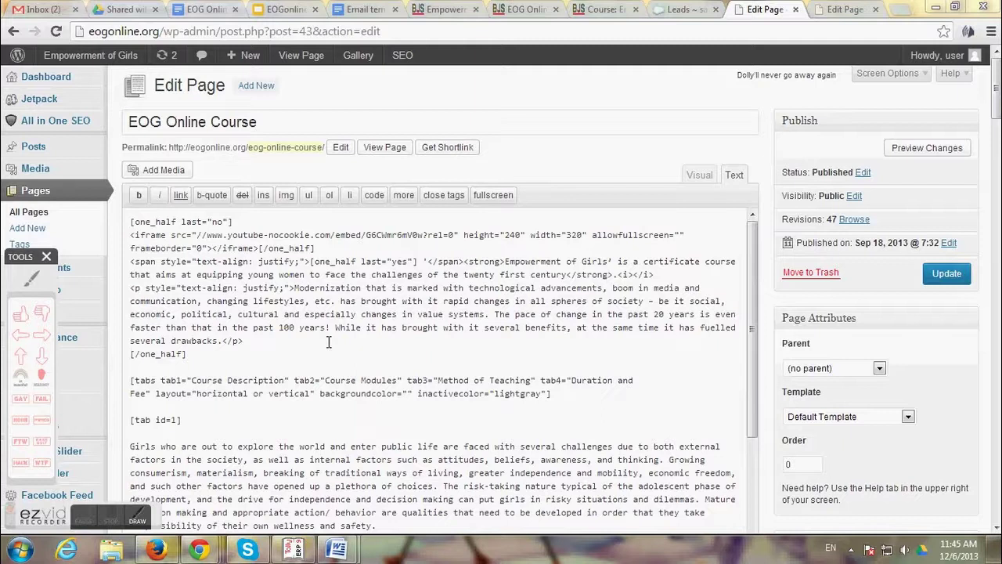
# - Check the content and sidebar setting of the EOG Online Course page, and open the site's Widgets page
pyautogui.scroll(-4, 337, 365)
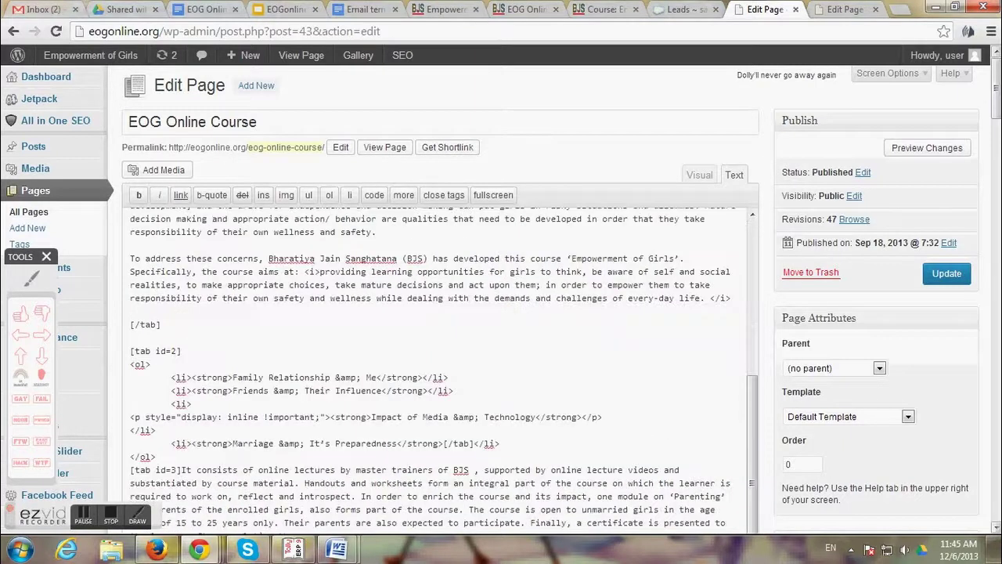
pyautogui.moveTo(997, 108); pyautogui.dragTo(997, 161)
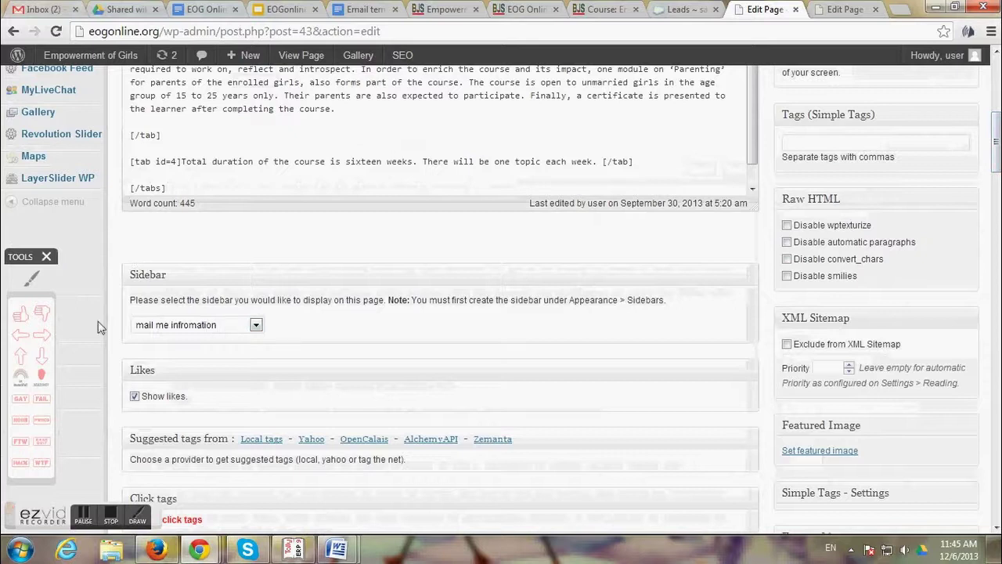
pyautogui.scroll(1, 100, 143)
pyautogui.scroll(4, 100, 144)
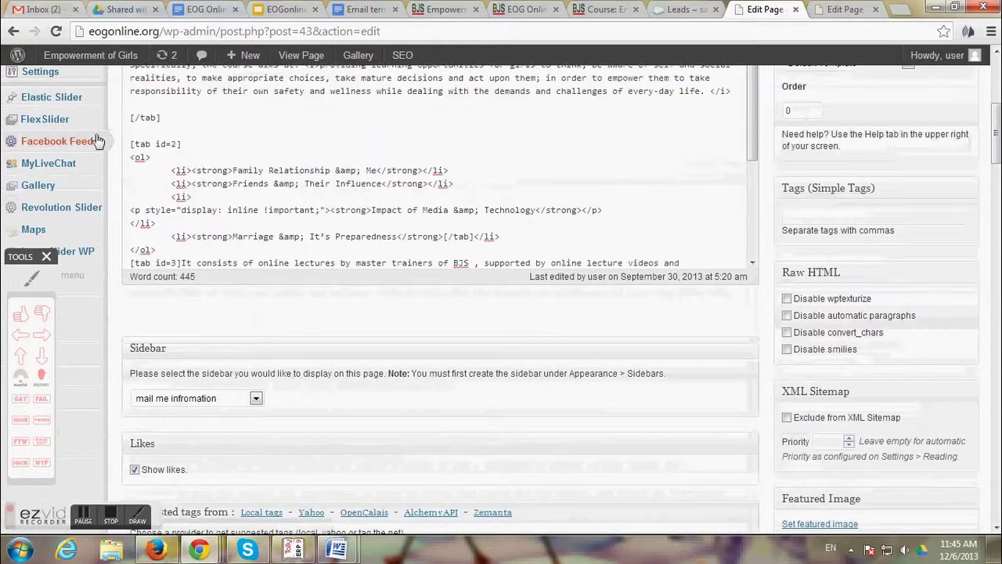
pyautogui.scroll(2, 74, 114)
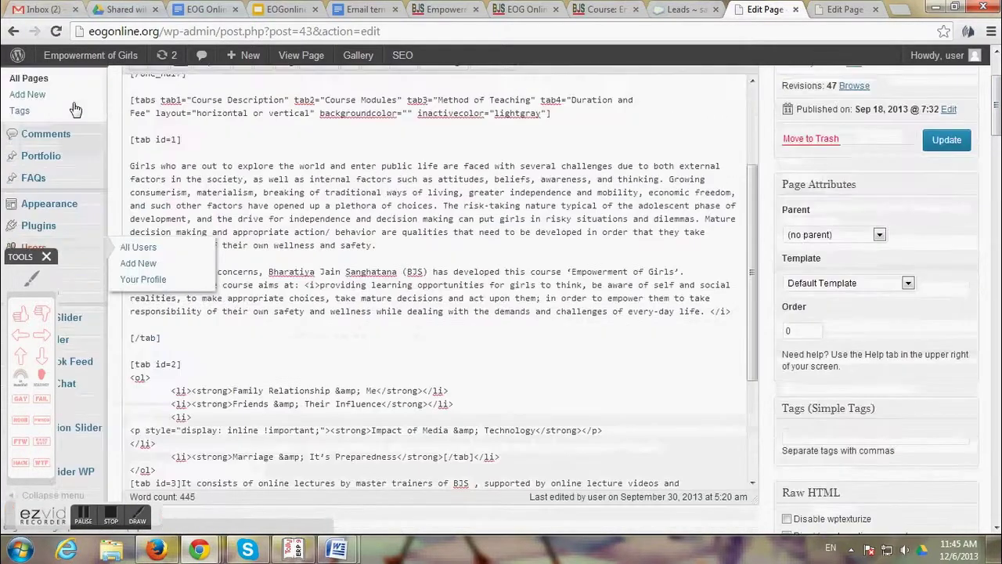
pyautogui.moveTo(47, 203)
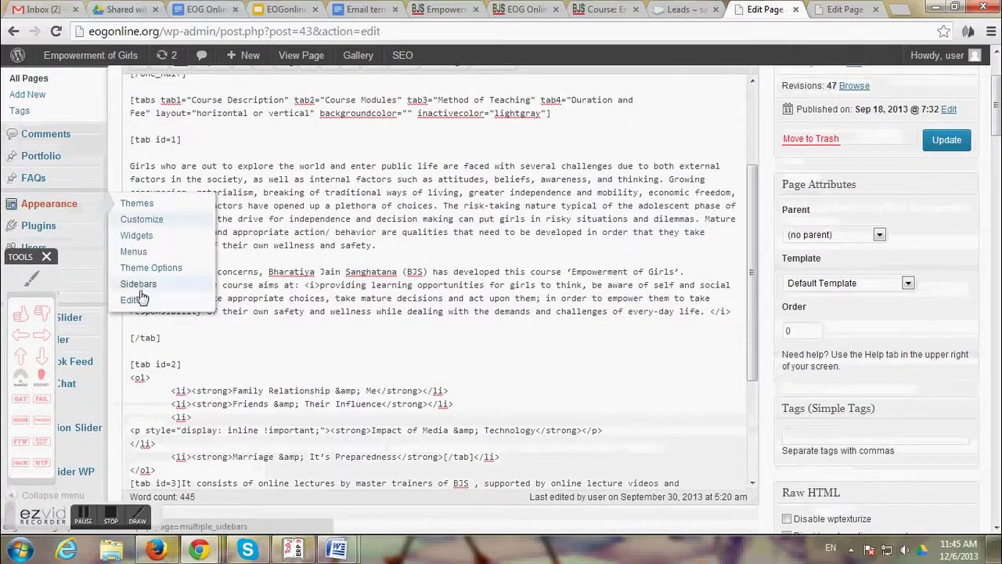
pyautogui.click(141, 233)
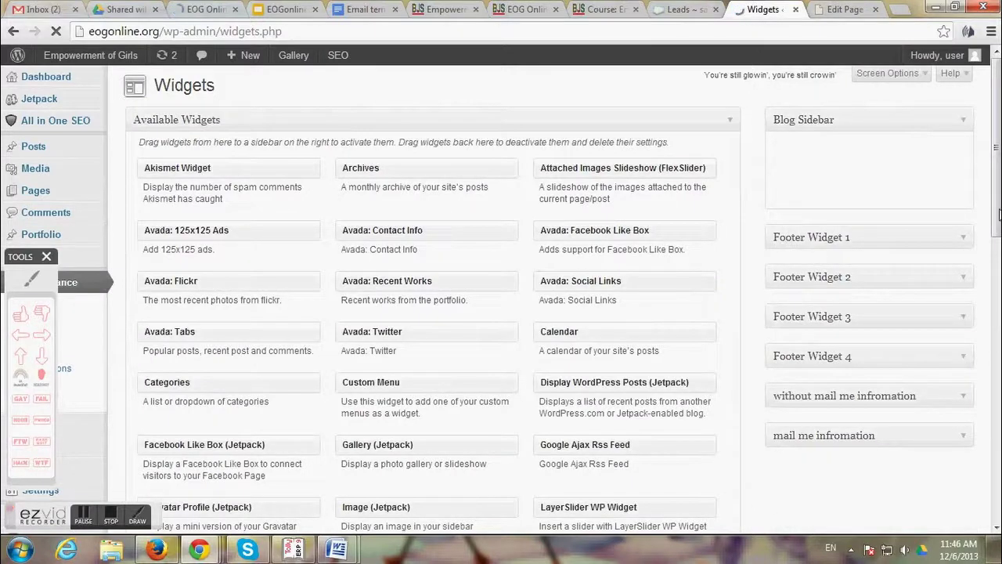
# - Open the first Text widget in the "mail me infromation" sidebar and read through its web-to-lead form code
pyautogui.scroll(-1, 997, 258)
pyautogui.scroll(-1, 998, 252)
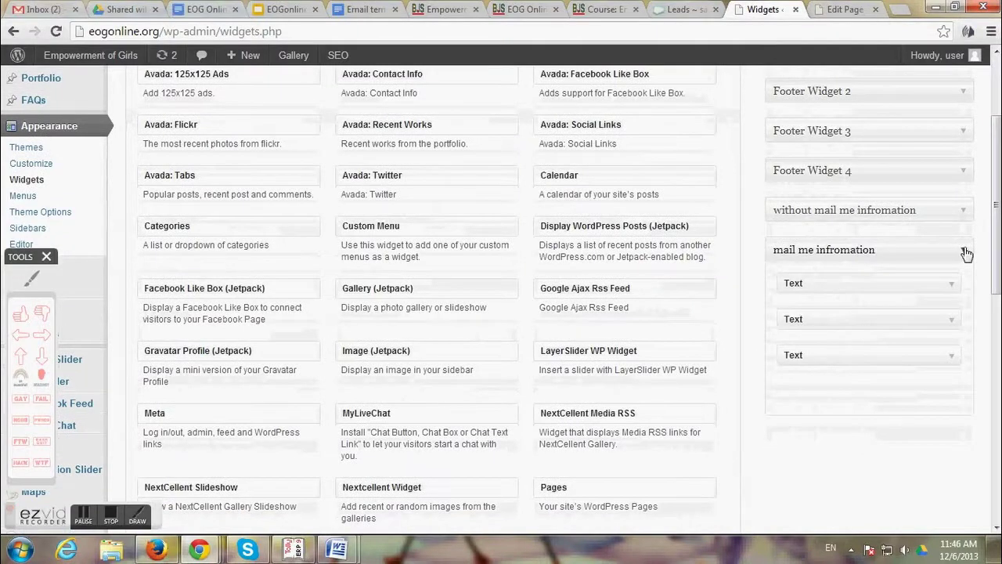
pyautogui.click(956, 286)
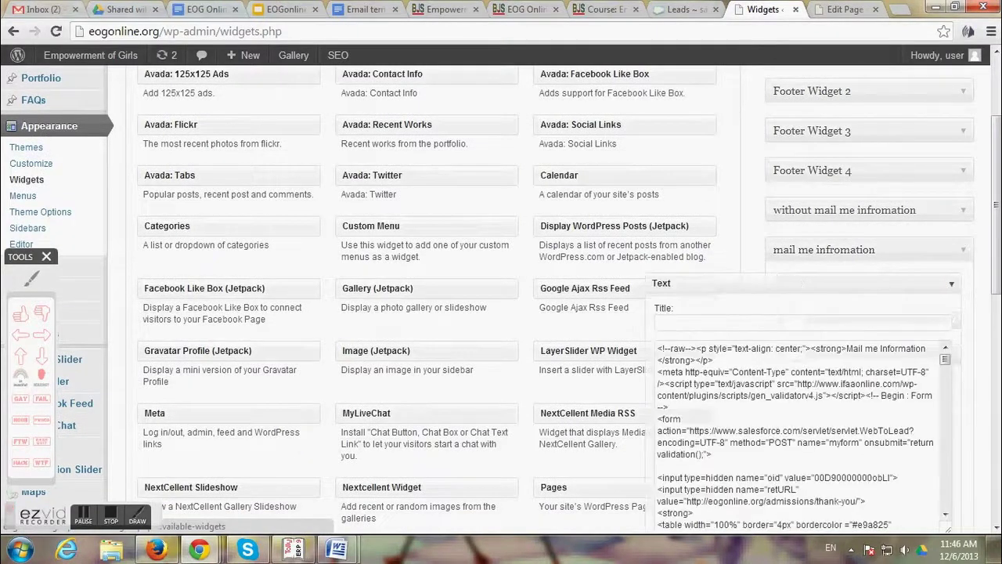
pyautogui.scroll(-2, 852, 324)
pyautogui.click(766, 256)
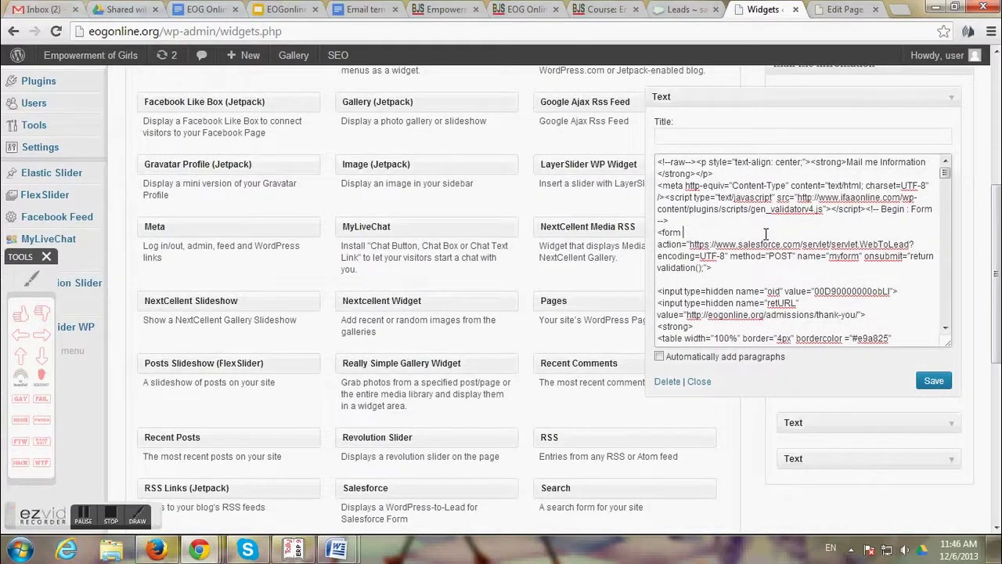
pyautogui.scroll(-5, 767, 239)
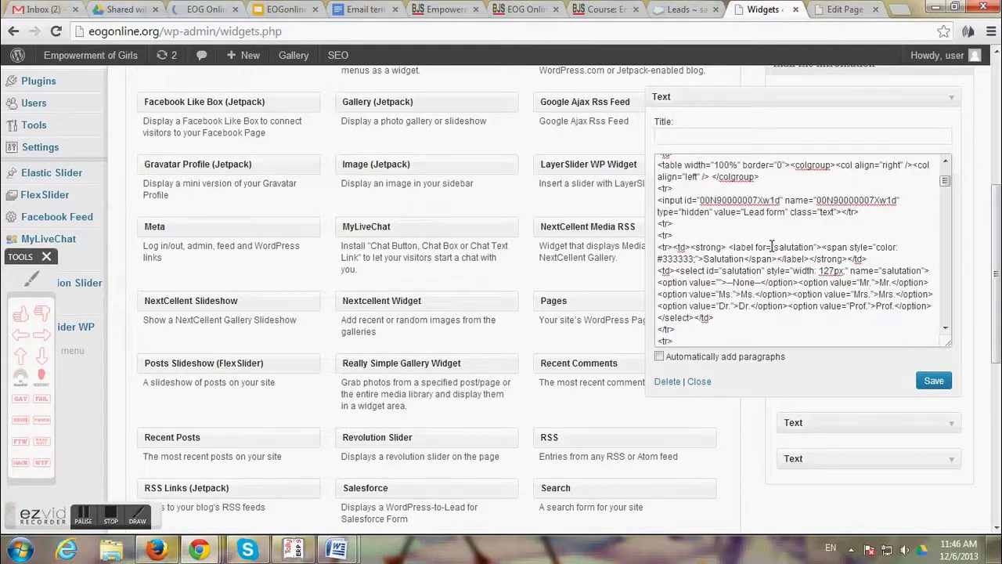
pyautogui.scroll(-2, 771, 247)
pyautogui.scroll(-10, 771, 247)
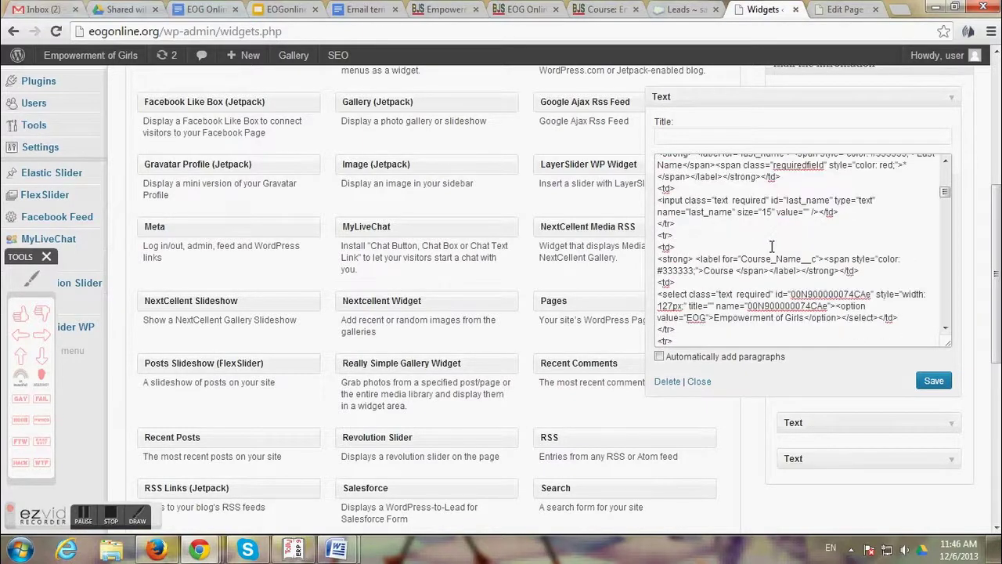
pyautogui.scroll(-20, 771, 249)
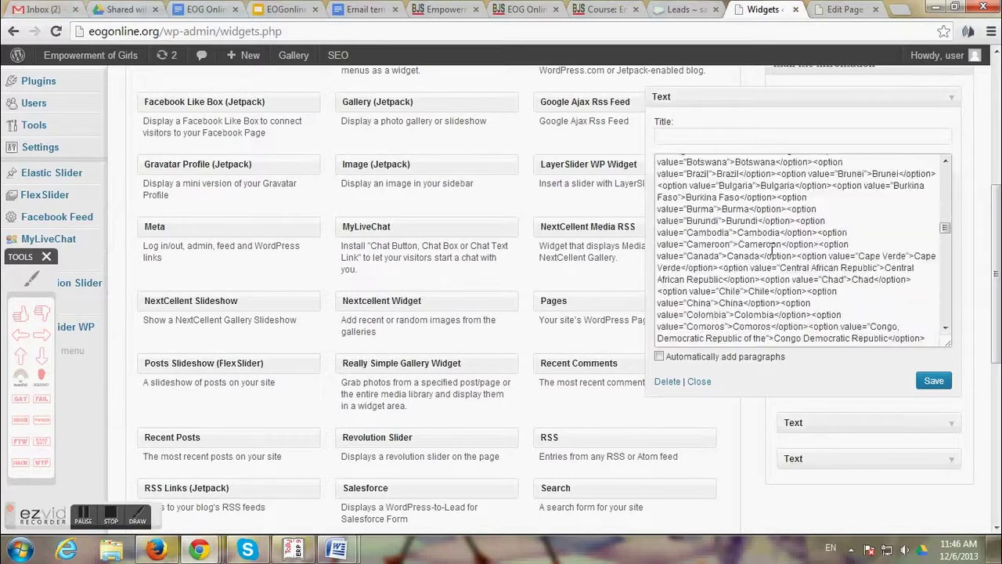
pyautogui.scroll(-15, 781, 255)
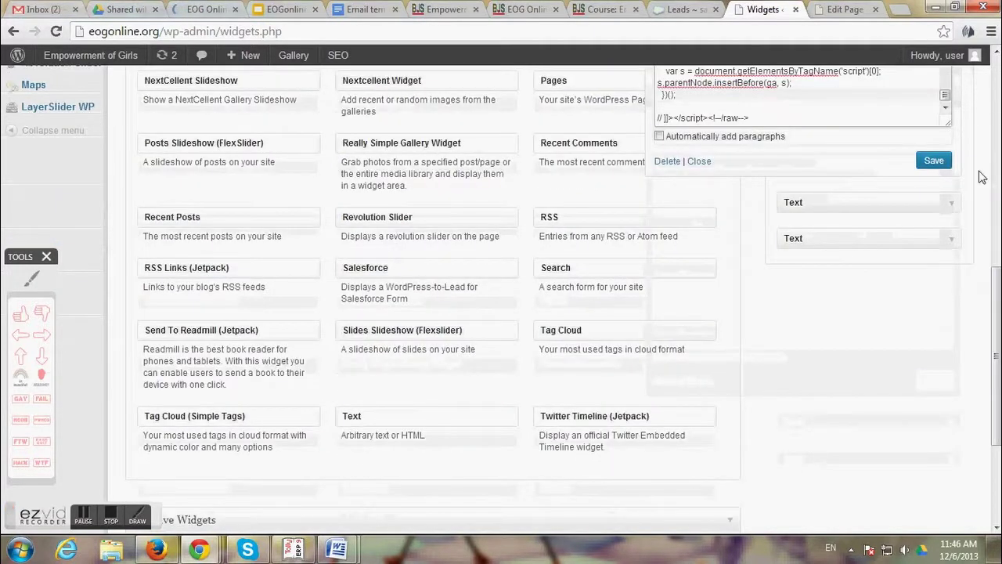
# - Switch to the editor of the Admissions page and examine its form shortcode and sidebar setting
pyautogui.click(843, 8)
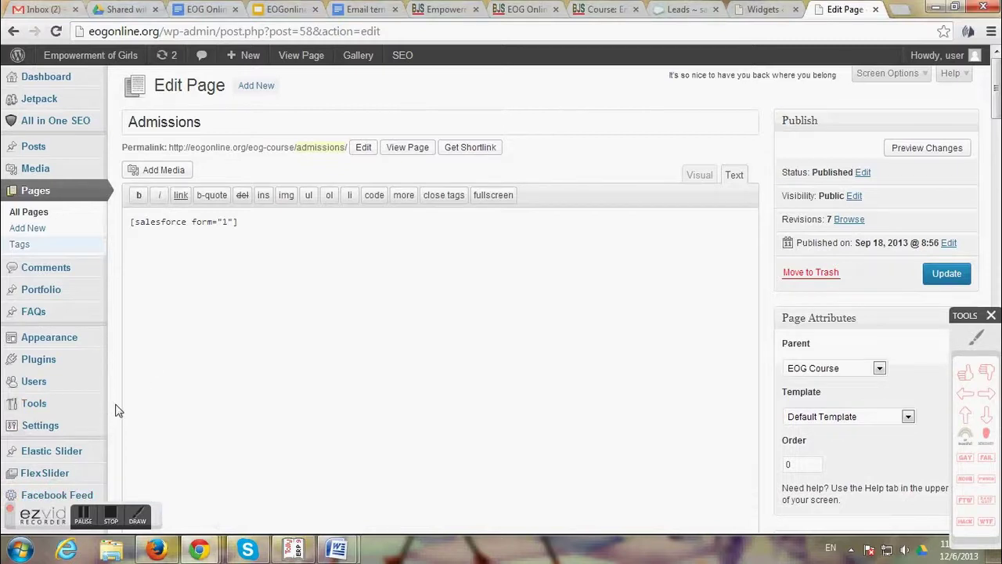
pyautogui.scroll(-4, 92, 365)
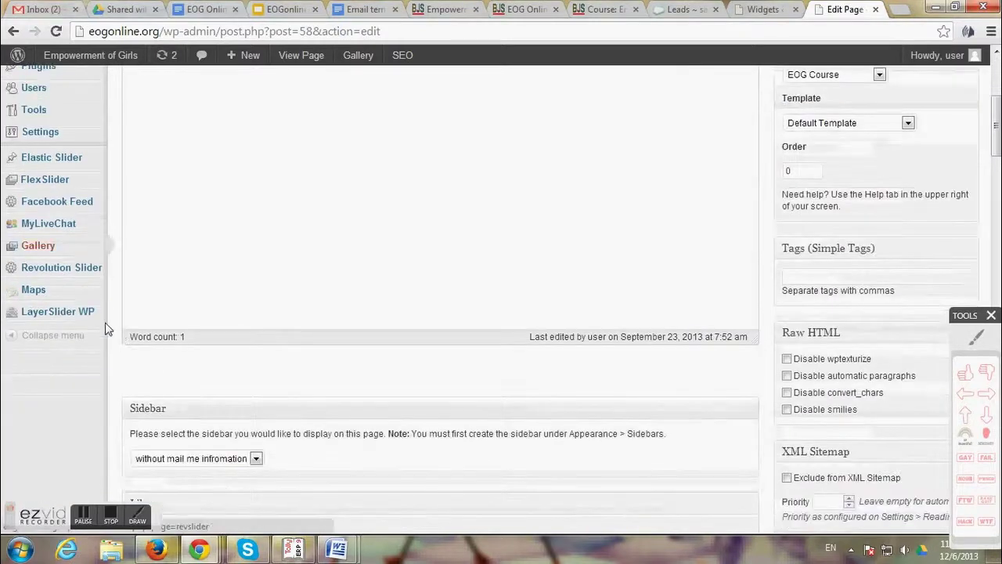
pyautogui.scroll(3, 105, 327)
# - Open the settings of the Salesforce WordPress-to-Lead plugin
pyautogui.moveTo(75, 286)
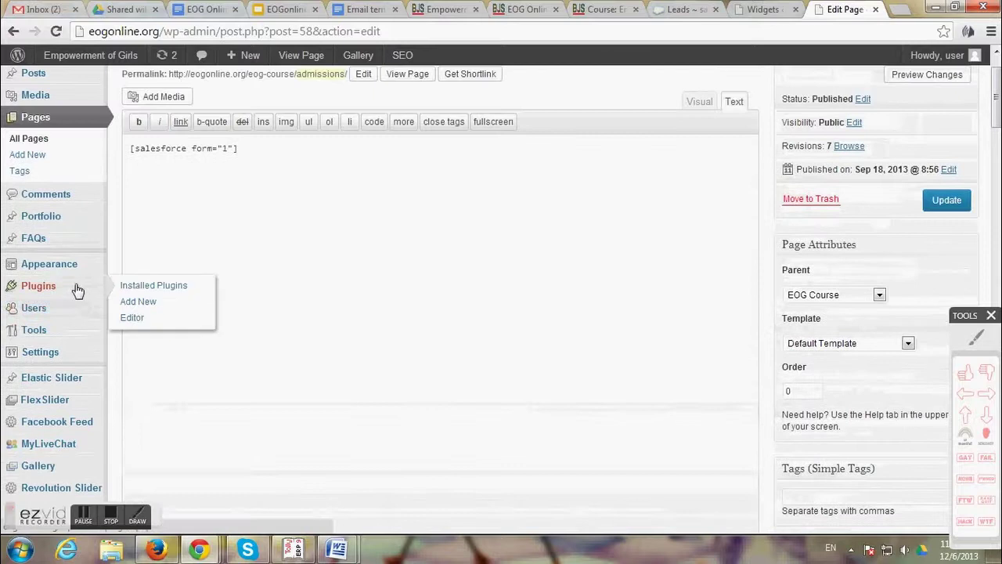
pyautogui.click(44, 290)
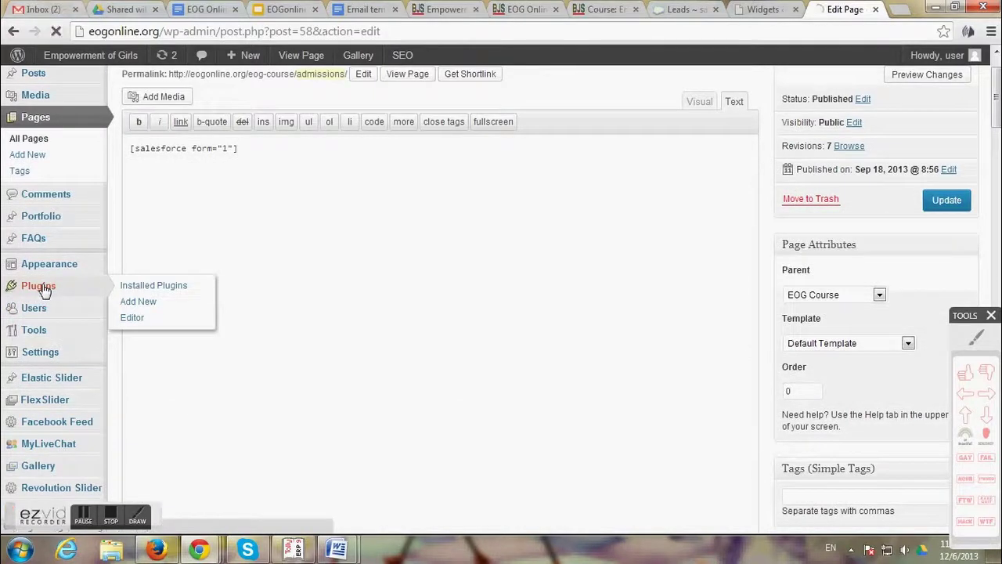
pyautogui.moveTo(39, 353)
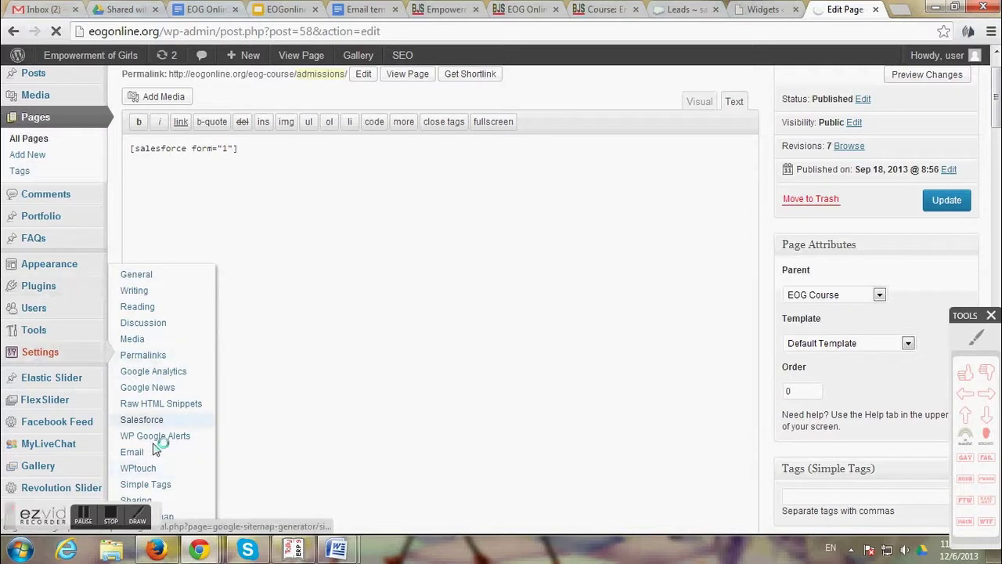
pyautogui.scroll(-3, 149, 413)
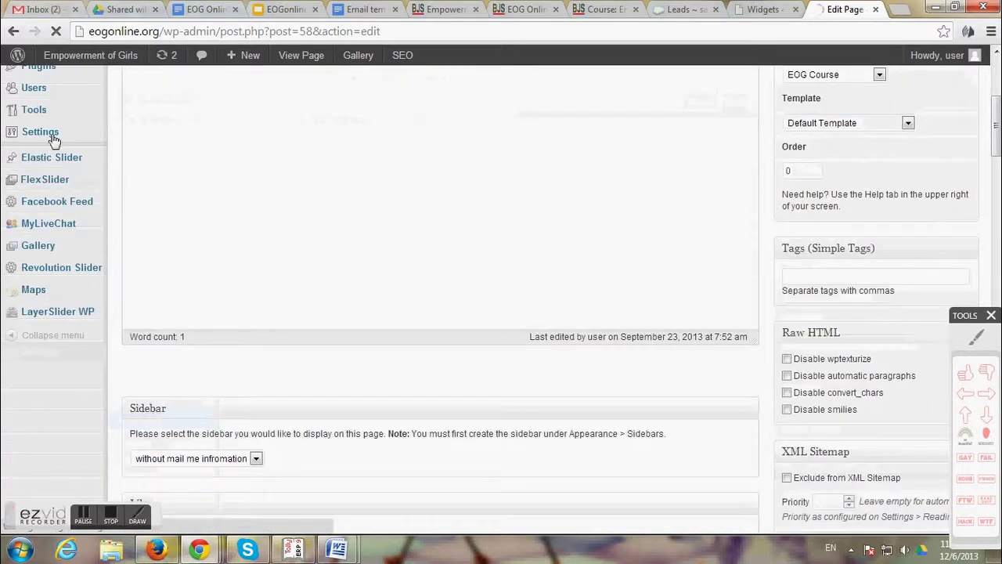
pyautogui.moveTo(47, 136)
pyautogui.click(156, 281)
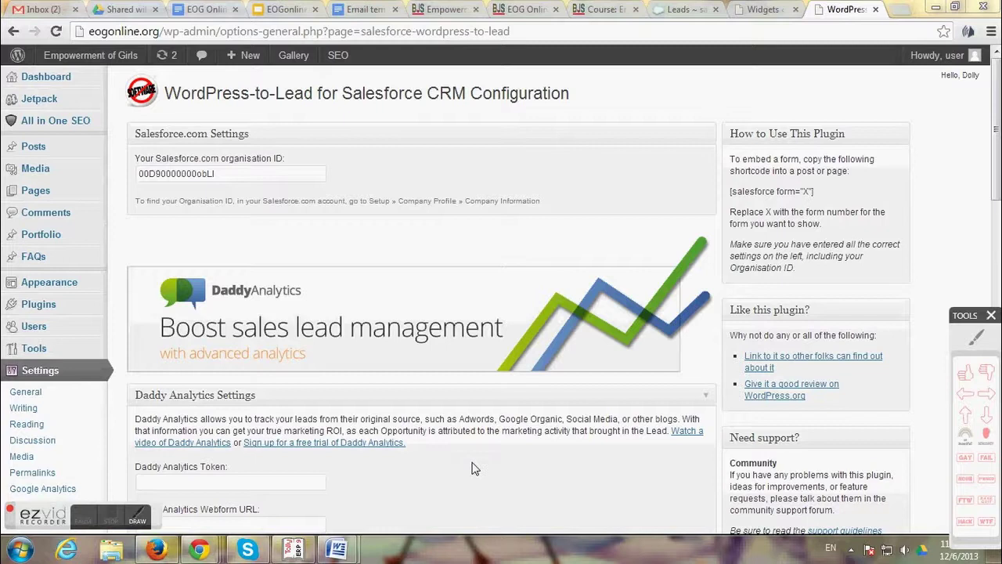
# - Look over the WordPress-to-Lead plugin settings and open the form "Admission from" for editing
pyautogui.scroll(-5, 458, 462)
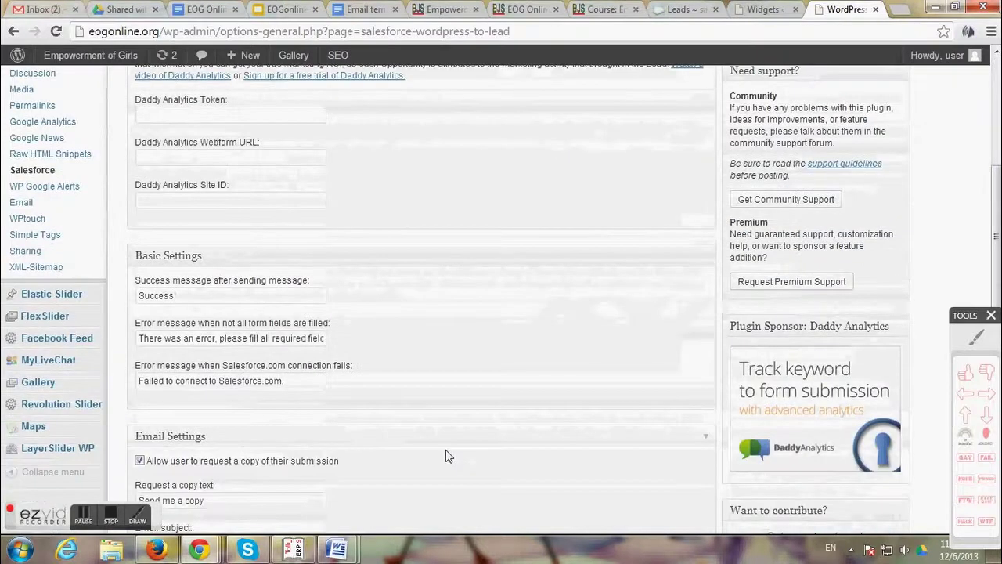
pyautogui.scroll(-2, 391, 430)
pyautogui.scroll(-3, 302, 353)
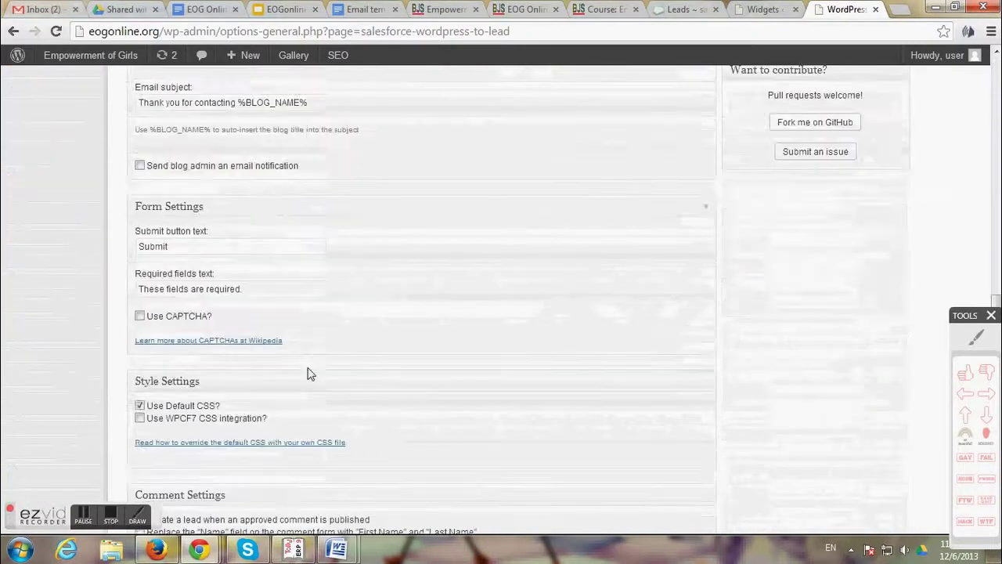
pyautogui.scroll(-2, 308, 375)
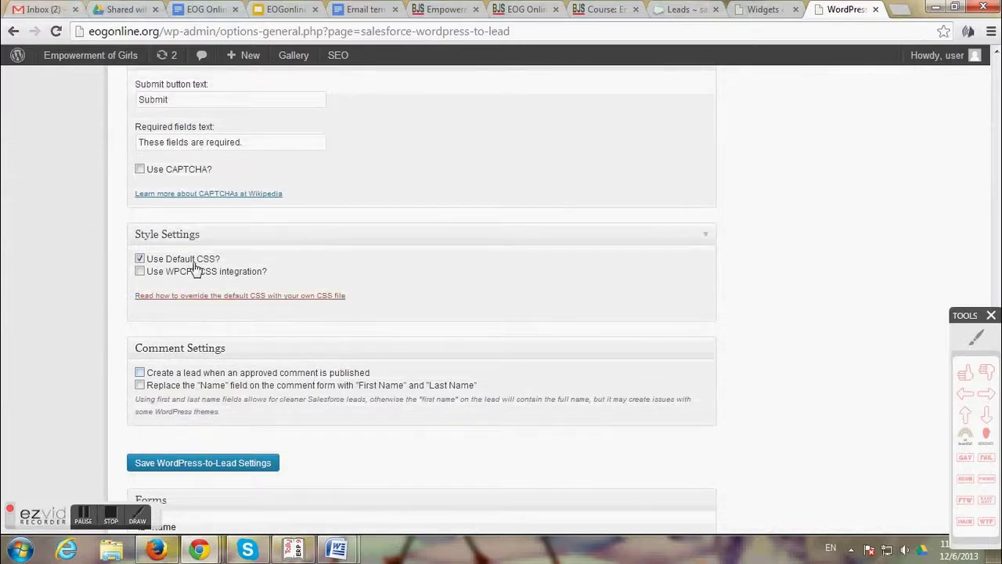
pyautogui.scroll(-2, 216, 368)
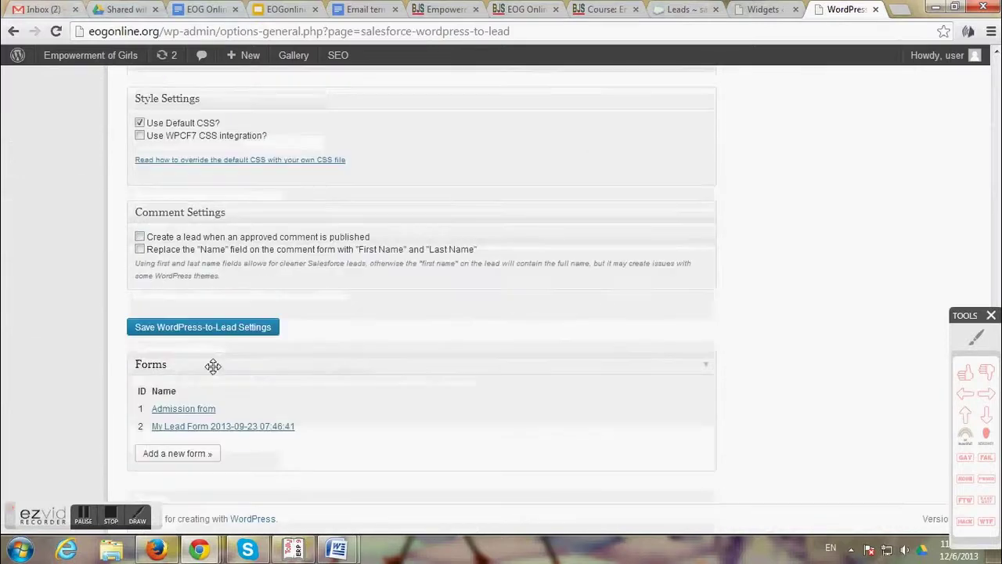
pyautogui.click(189, 410)
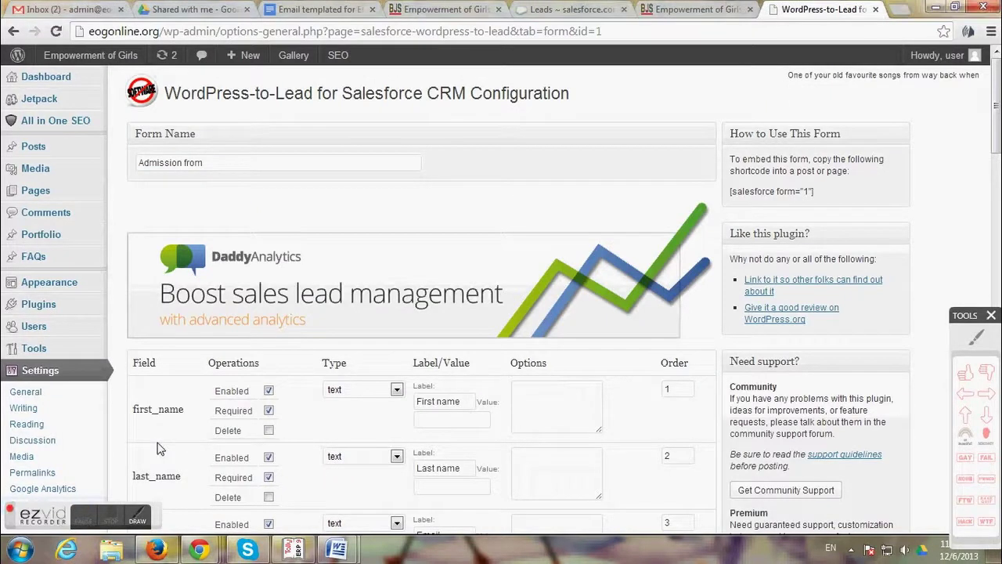
# - Examine the field list of the "Admission from" form and its form type, lead source and return URL settings
pyautogui.scroll(-2, 157, 448)
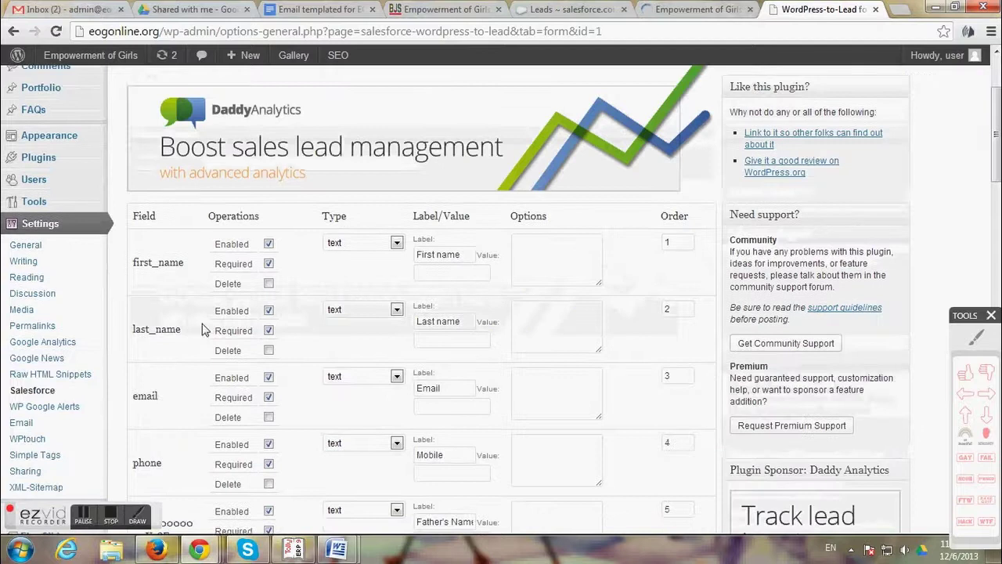
pyautogui.scroll(-2, 286, 320)
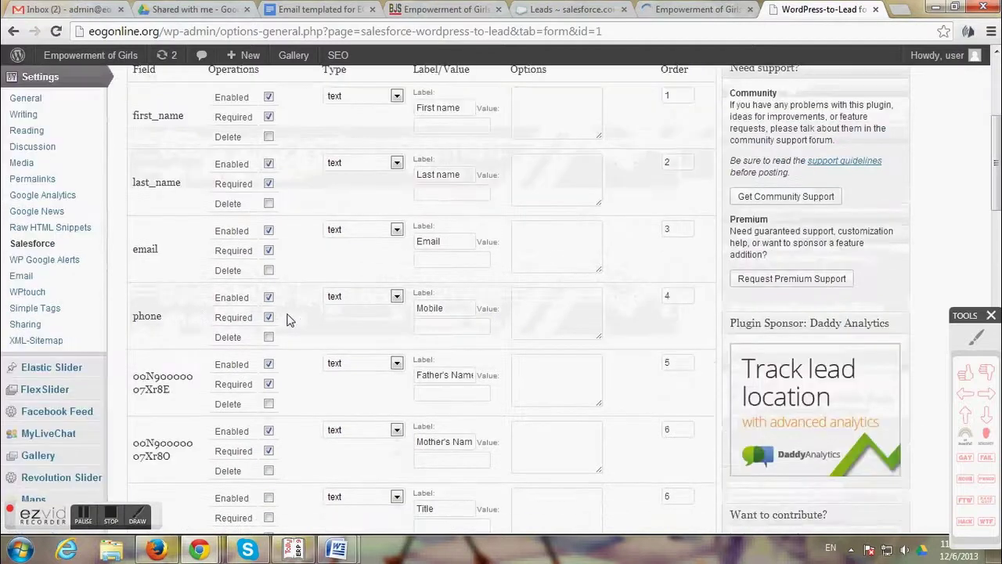
pyautogui.scroll(-1, 286, 320)
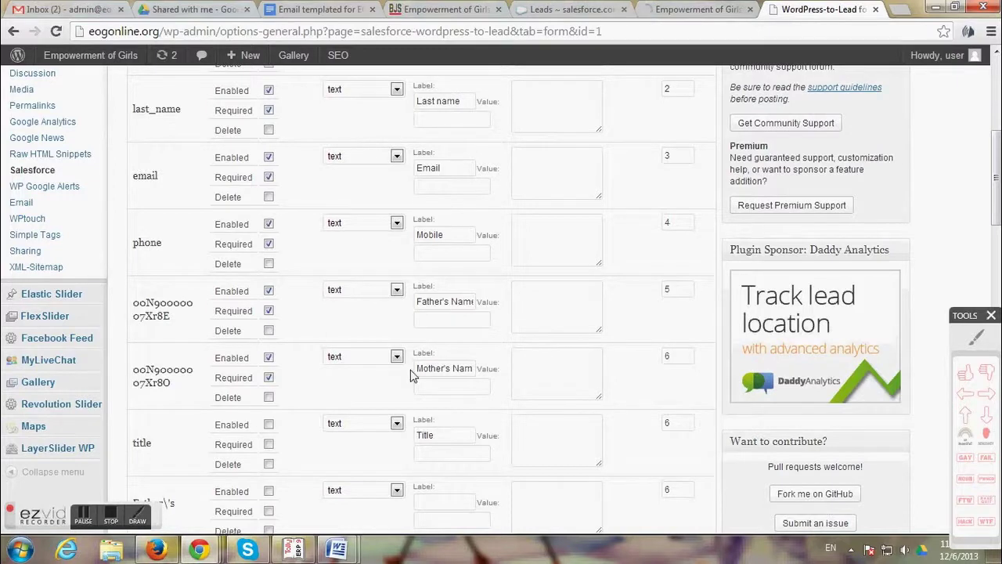
pyautogui.scroll(-3, 415, 382)
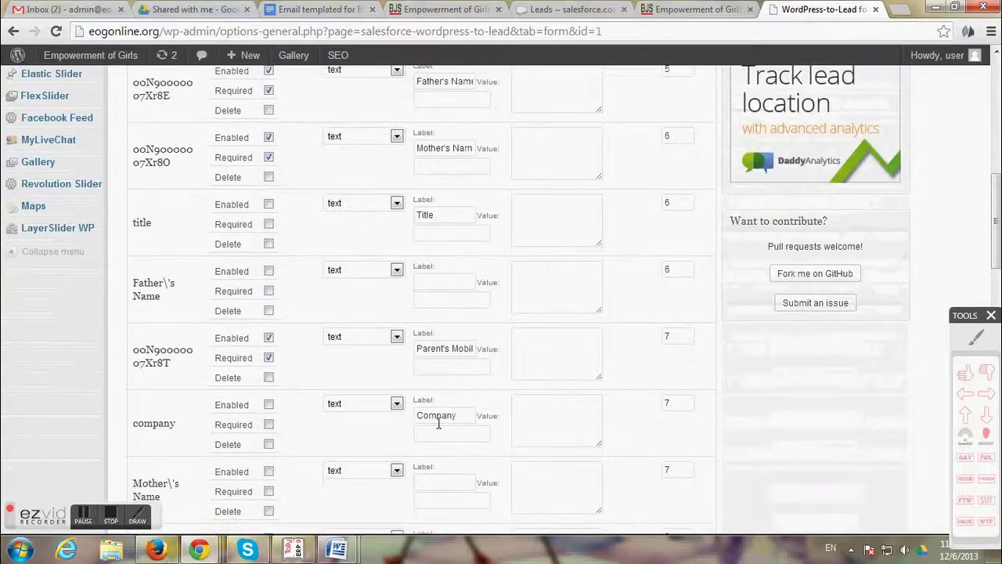
pyautogui.scroll(-3, 438, 423)
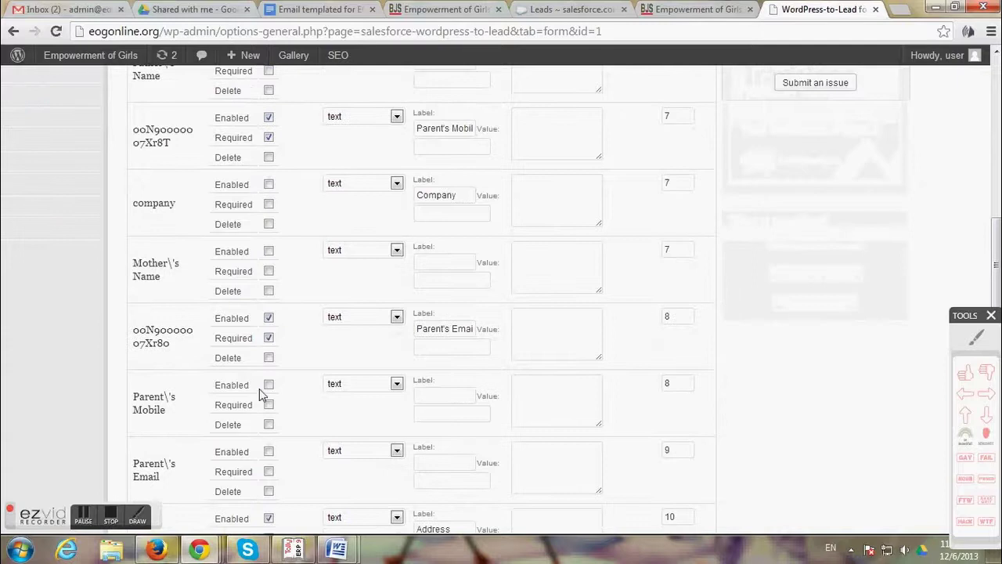
pyautogui.scroll(-1, 263, 388)
pyautogui.scroll(-2, 265, 396)
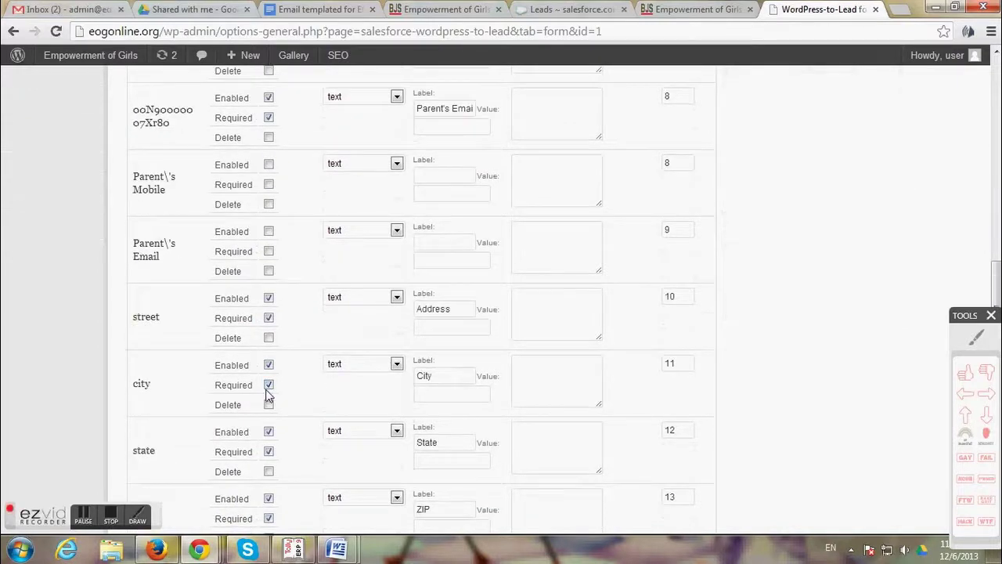
pyautogui.scroll(-2, 266, 395)
pyautogui.scroll(-5, 266, 395)
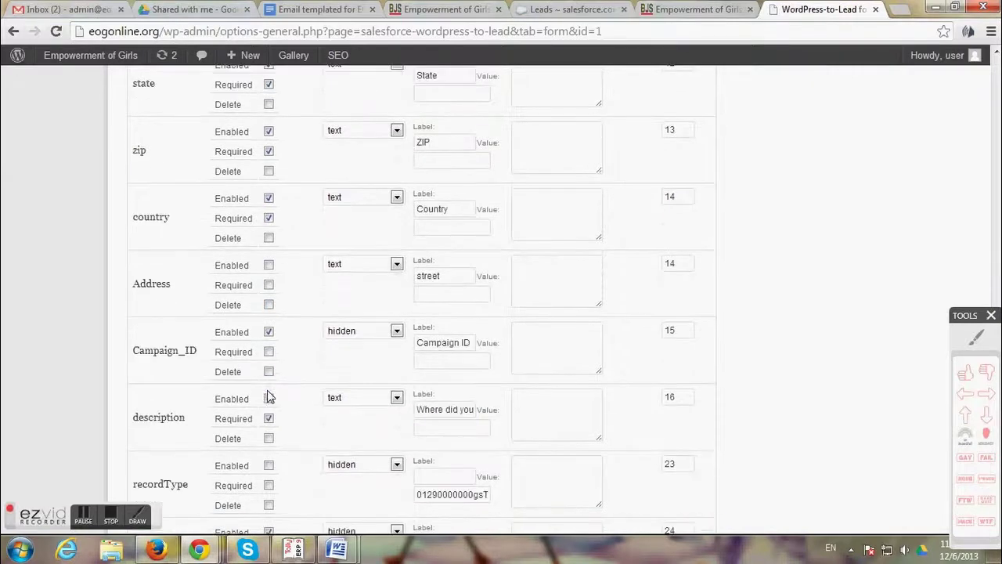
pyautogui.scroll(-1, 269, 395)
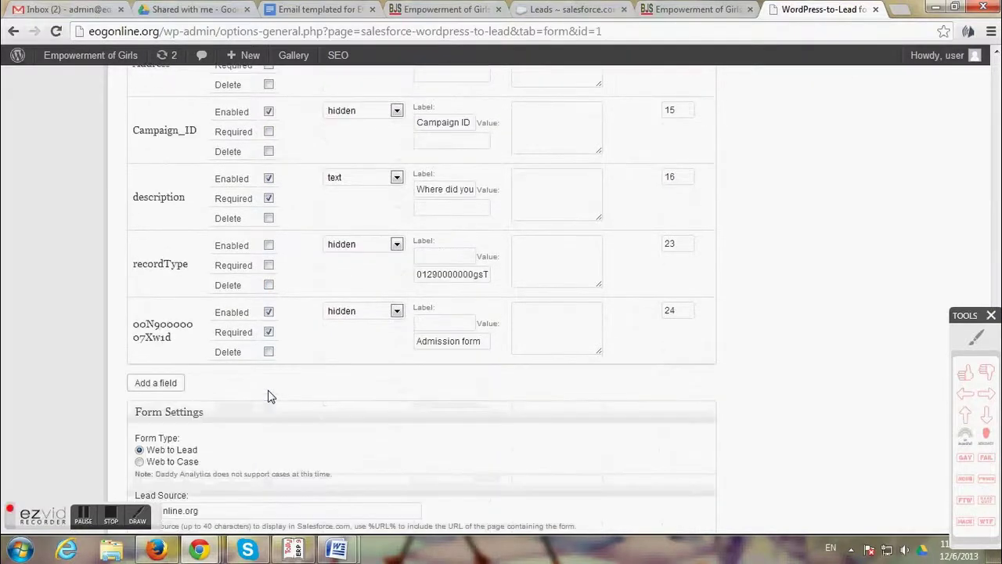
pyautogui.scroll(-2, 267, 395)
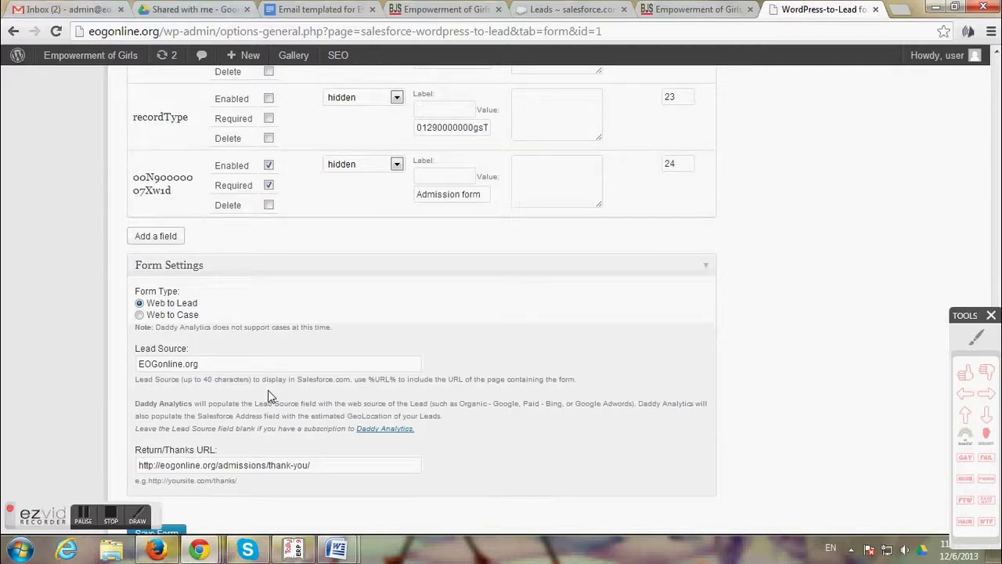
pyautogui.scroll(-1, 288, 395)
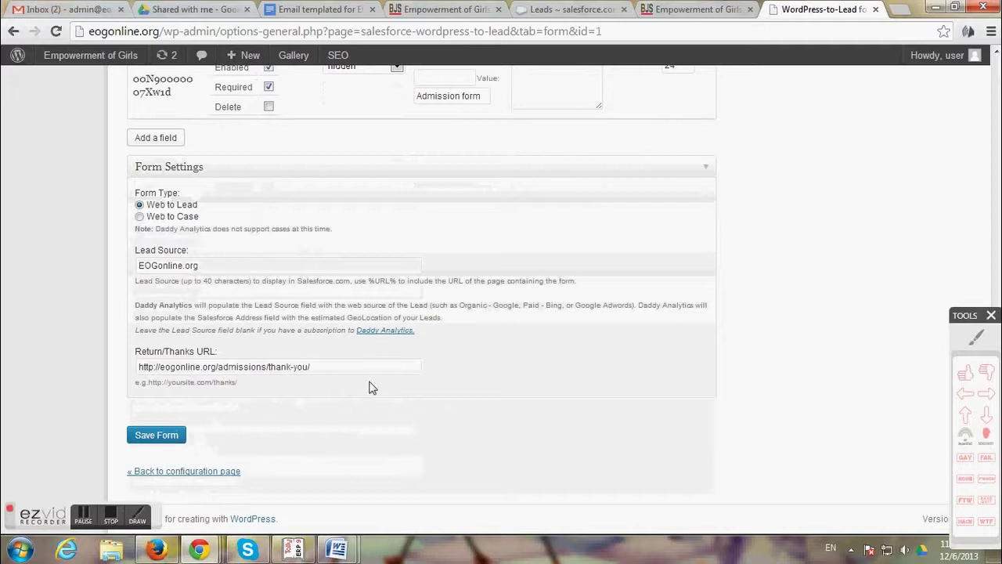
pyautogui.click(82, 518)
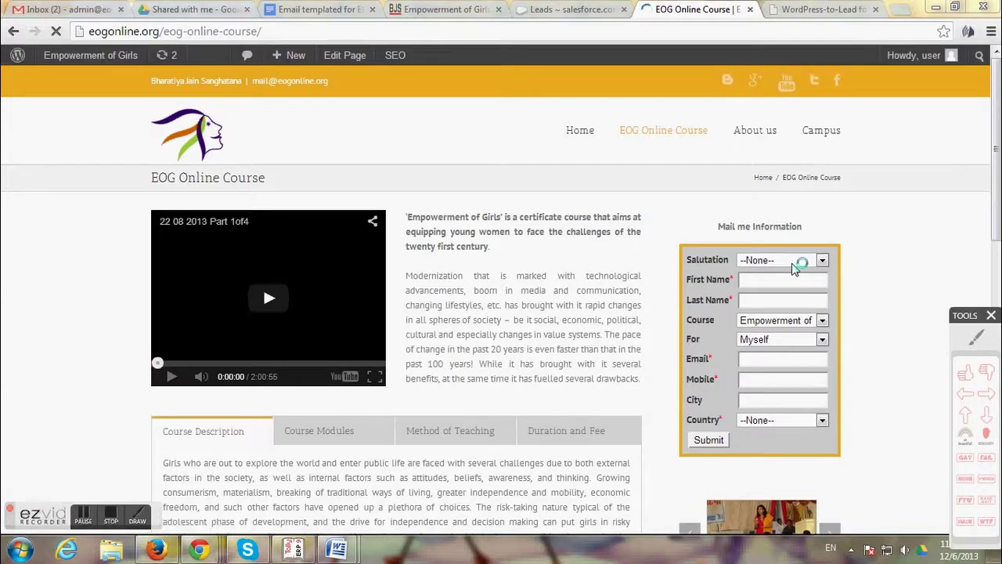
# - In the EOG Online Course page's Mail me Information form, enter salutation Ms., first name December, last name test, and For My daughter
pyautogui.click(793, 268)
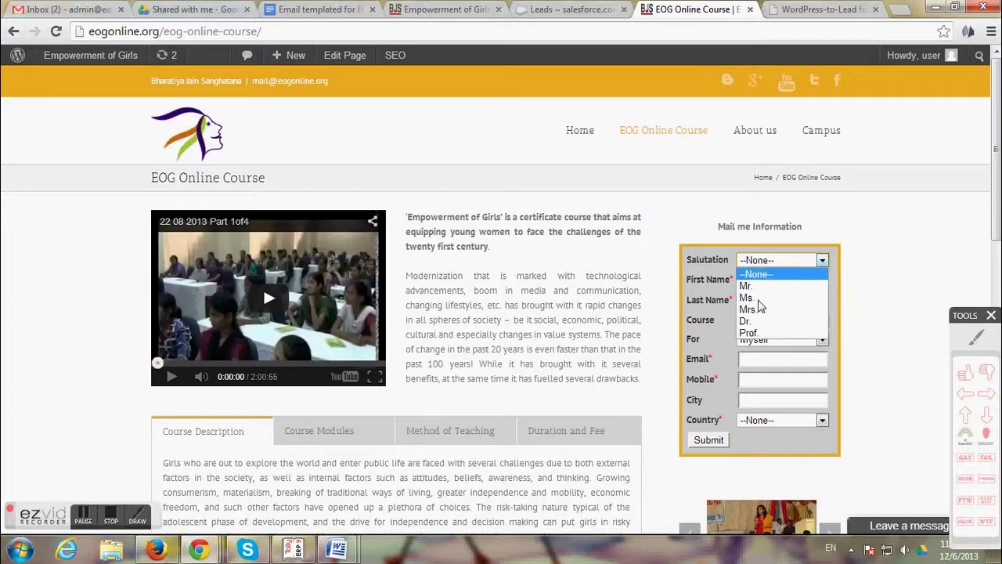
pyautogui.click(756, 299)
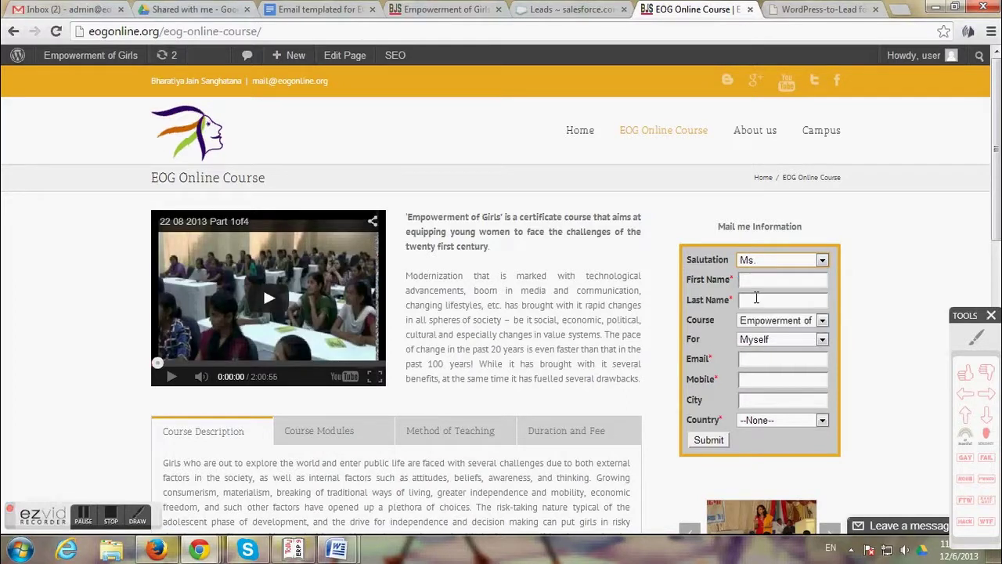
pyautogui.click(767, 279)
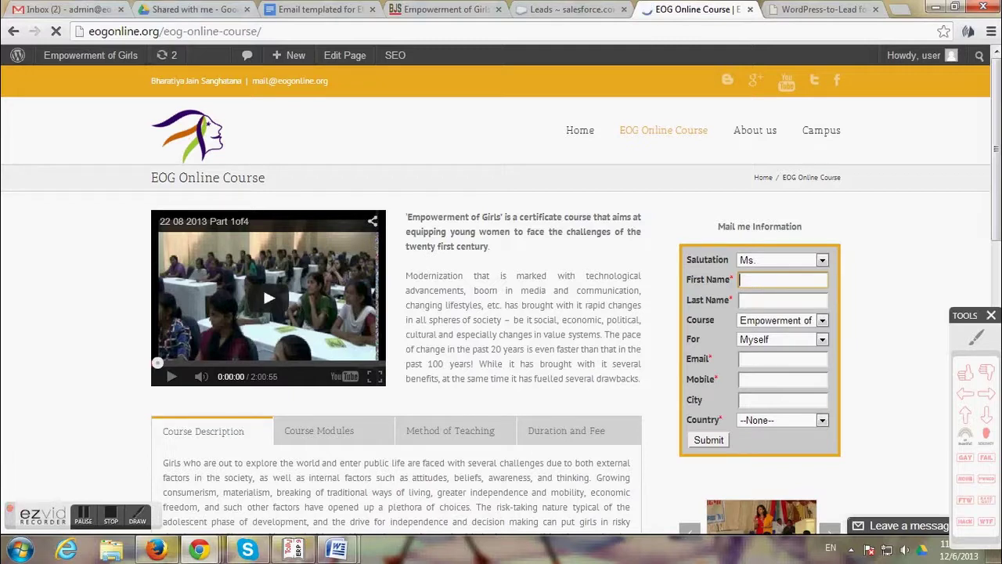
pyautogui.write('De')
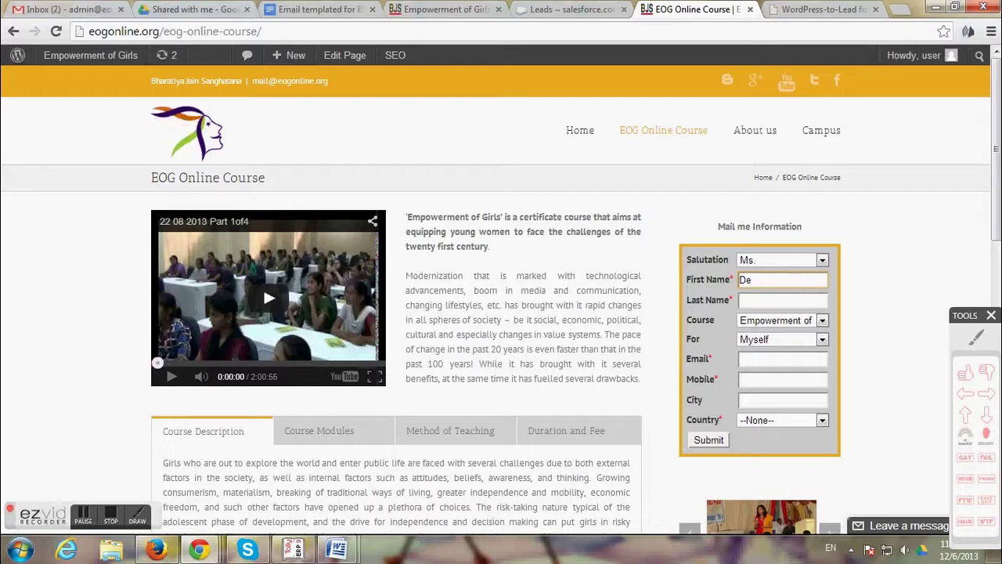
pyautogui.write('cember')
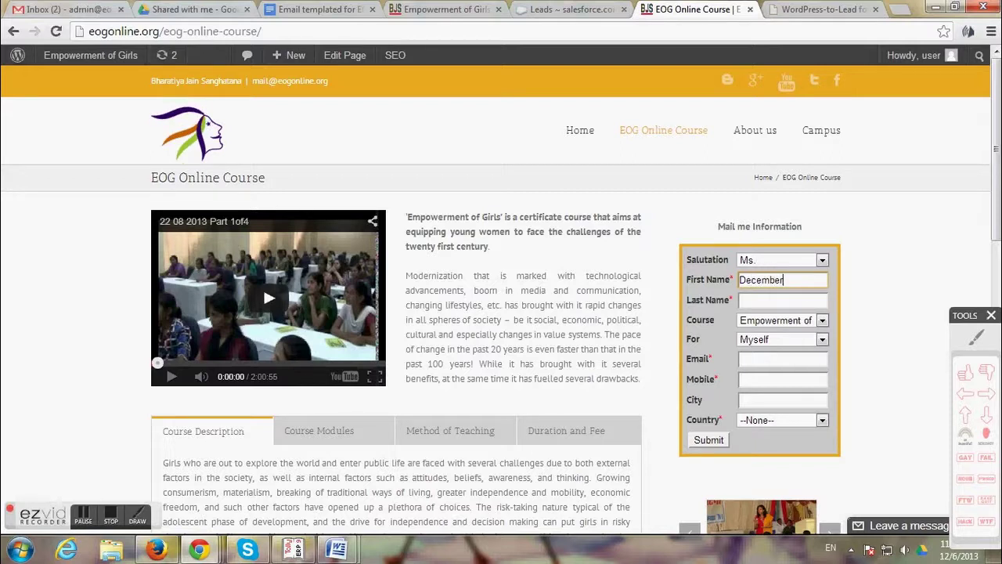
pyautogui.press('Tab')
pyautogui.write('test')
pyautogui.press('Tab')
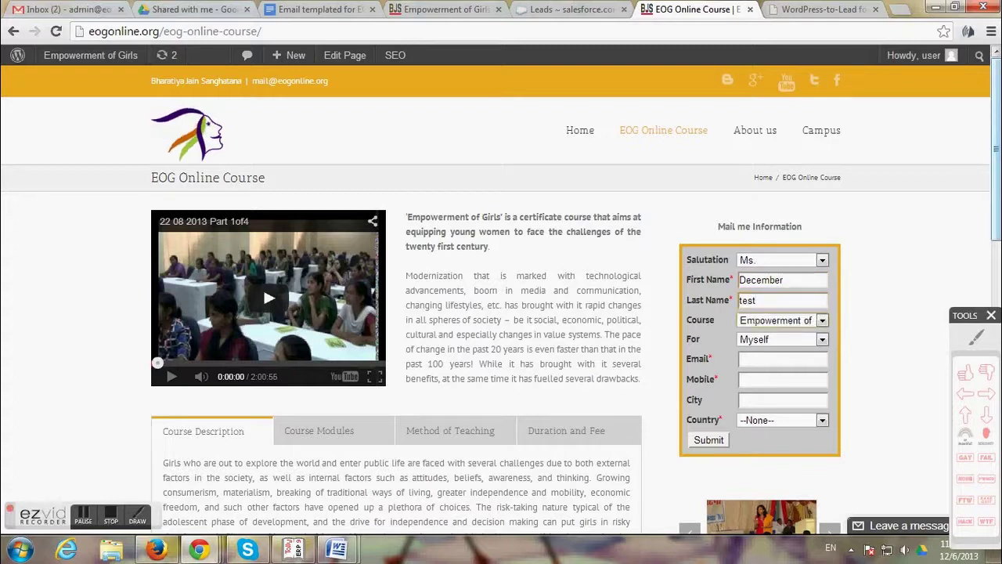
pyautogui.click(783, 339)
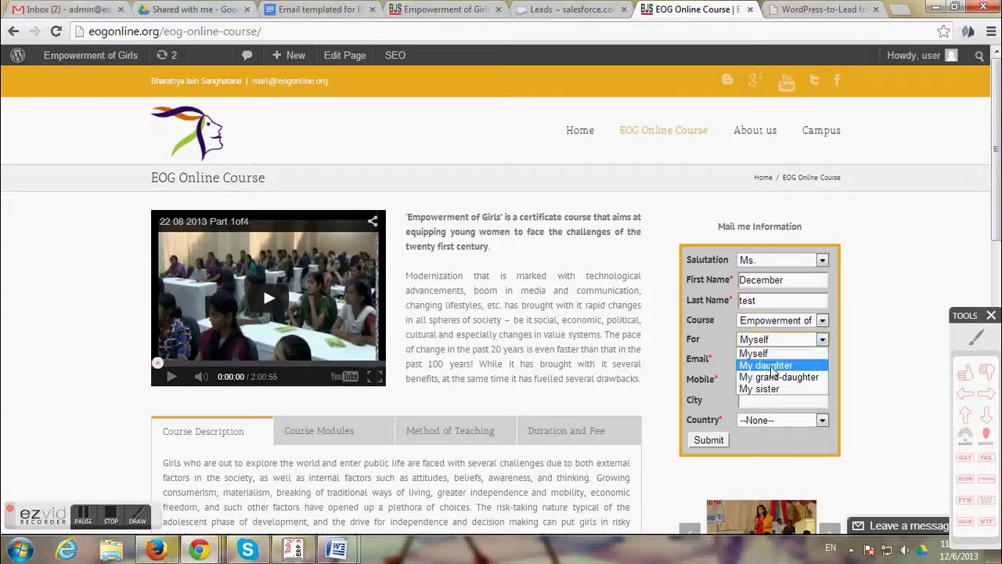
pyautogui.click(772, 366)
# - Fill in the contact's e-mail address and mobile number in the Mail me Information form
pyautogui.click(762, 361)
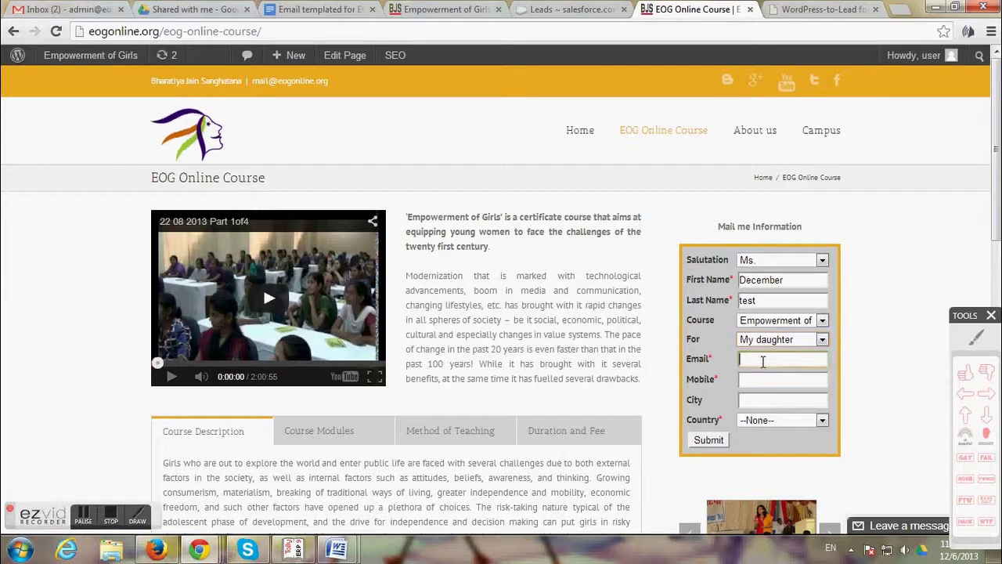
pyautogui.write('pooja')
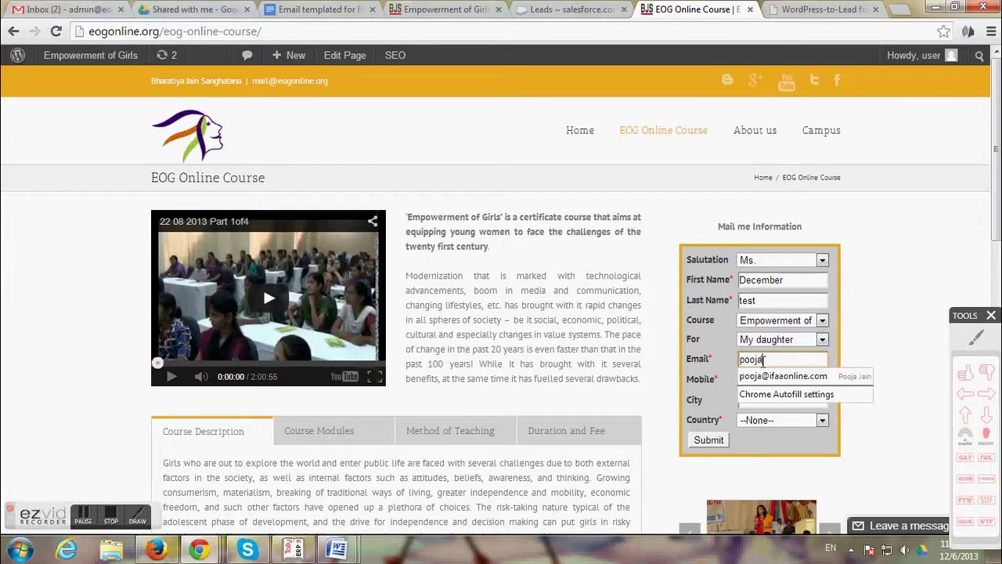
pyautogui.press('BackSpace')
pyautogui.press('BackSpace')
pyautogui.press('BackSpace')
pyautogui.press('BackSpace')
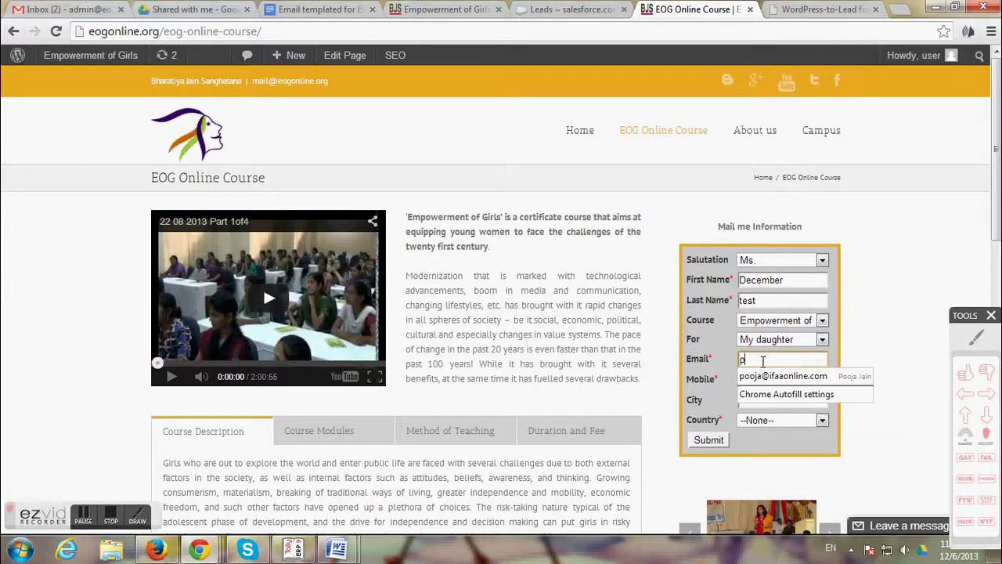
pyautogui.write('mail')
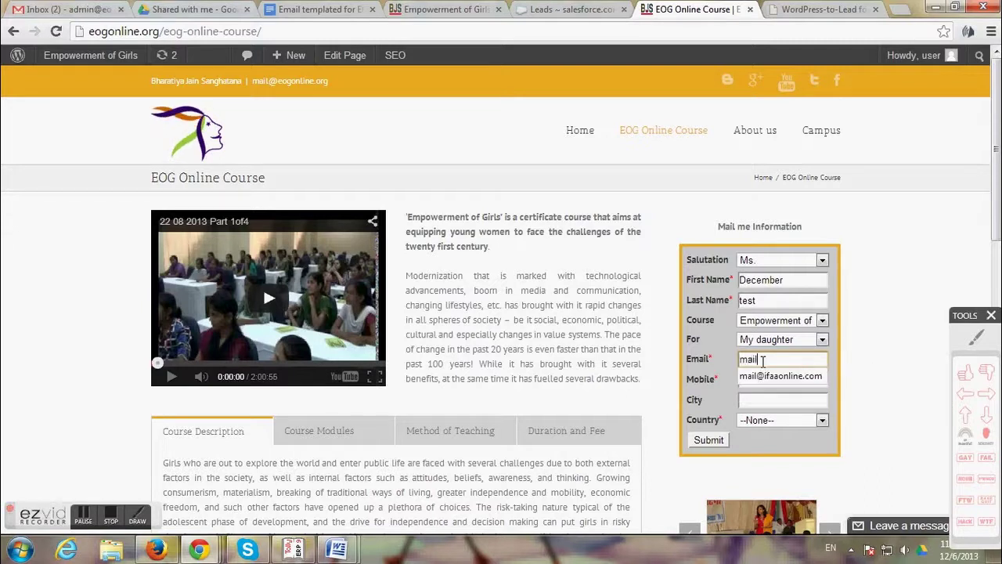
pyautogui.press('Down')
pyautogui.press('Tab')
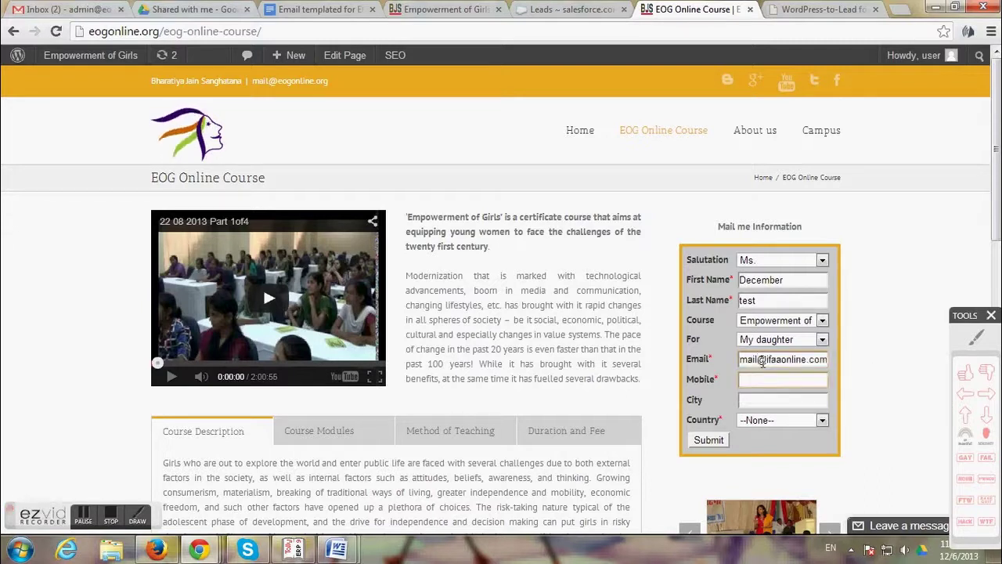
pyautogui.write('301520644')
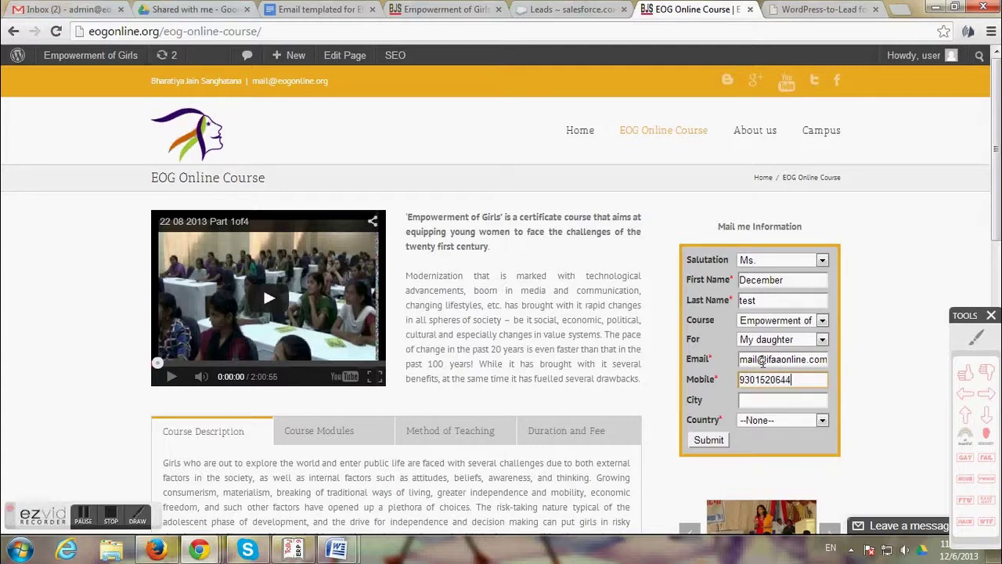
# - Try to submit the information form, dismiss the alert and enter Indore as the city
pyautogui.click(709, 441)
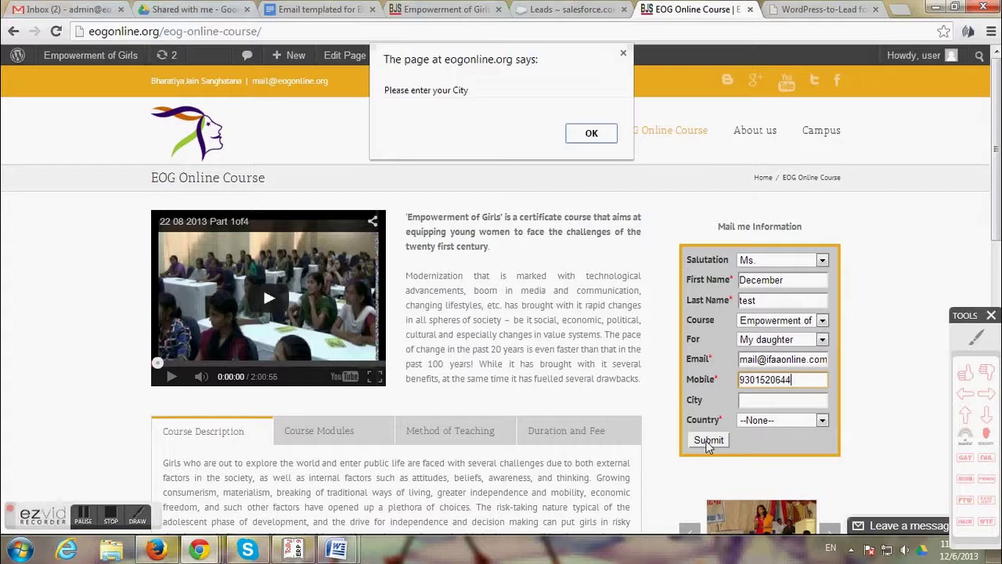
pyautogui.click(593, 128)
pyautogui.click(774, 400)
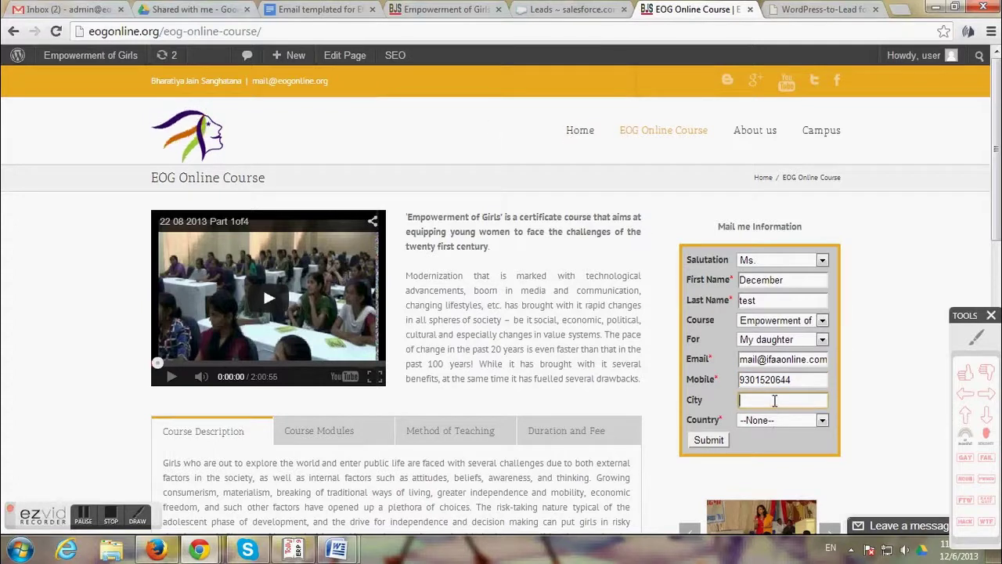
pyautogui.write('Indore')
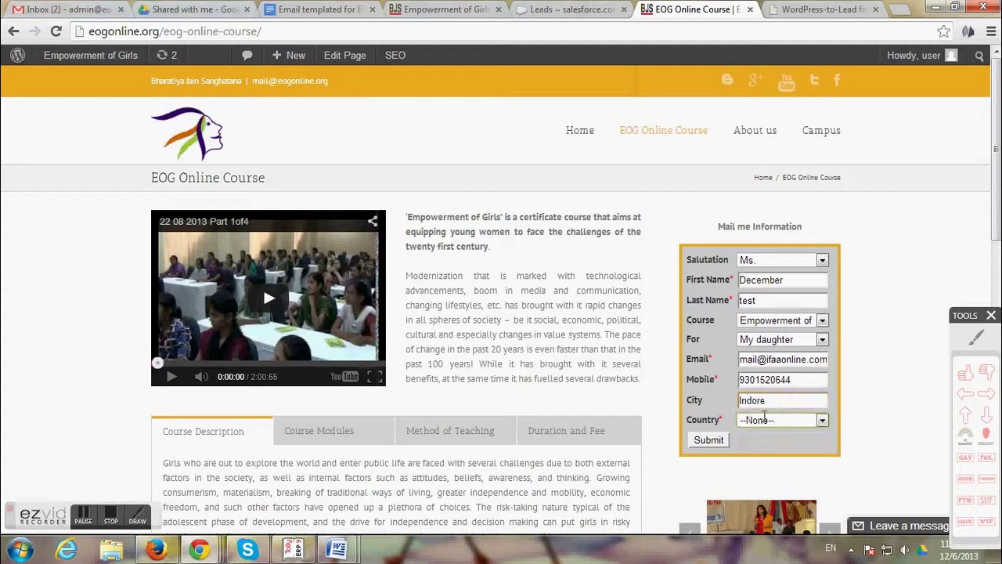
# - Set the country to India and submit the completed Mail me Information form
pyautogui.click(722, 441)
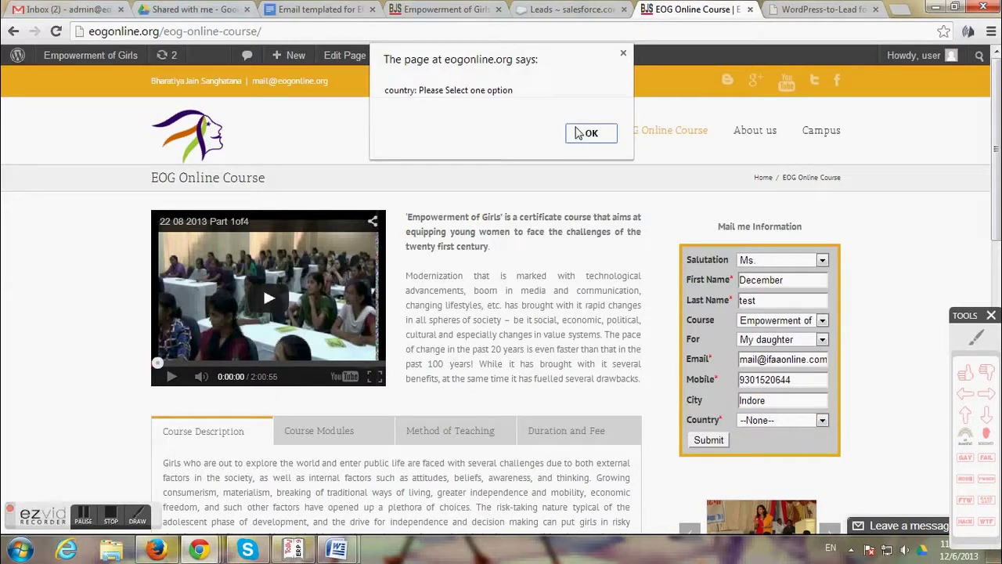
pyautogui.click(579, 133)
pyautogui.click(783, 423)
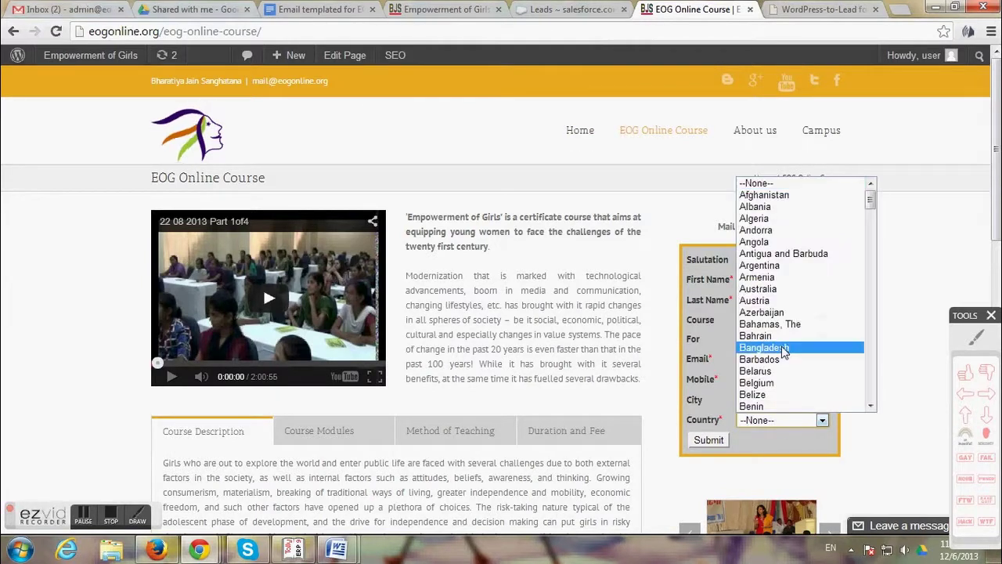
pyautogui.write('in')
pyautogui.press('Return')
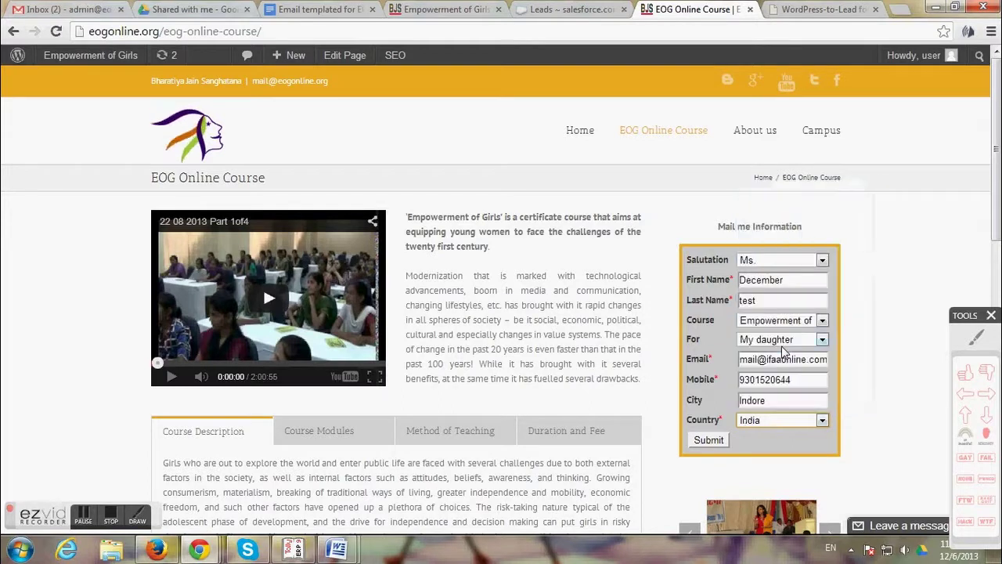
pyautogui.click(719, 441)
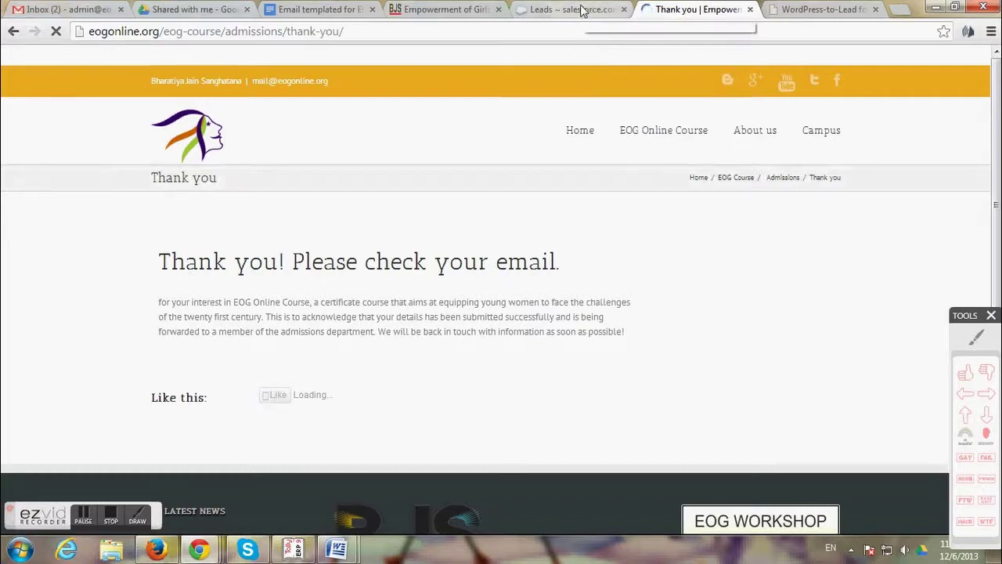
# - In Salesforce, reload the leads in the Lead form view and sort them by created date, newest first
pyautogui.click(583, 10)
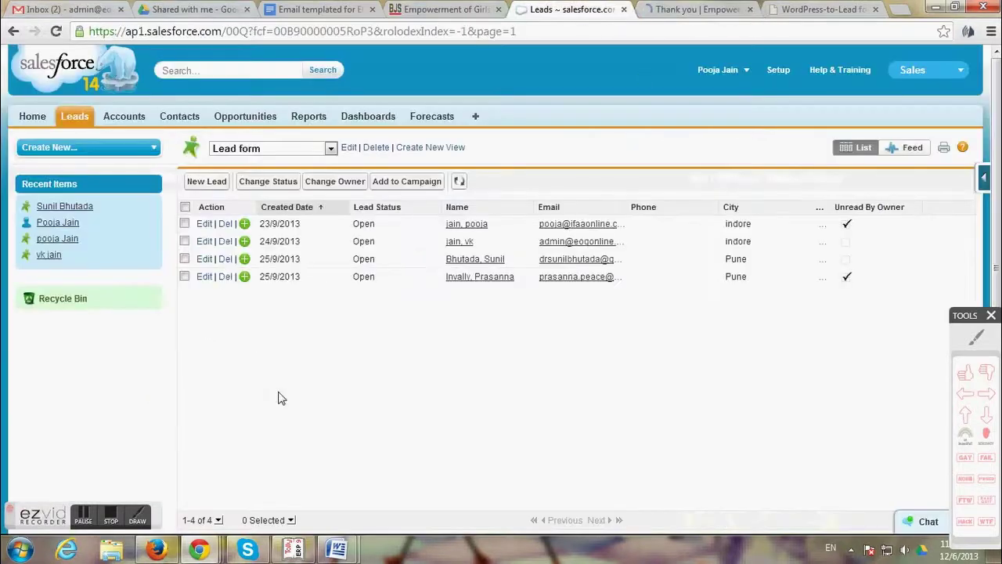
pyautogui.click(35, 119)
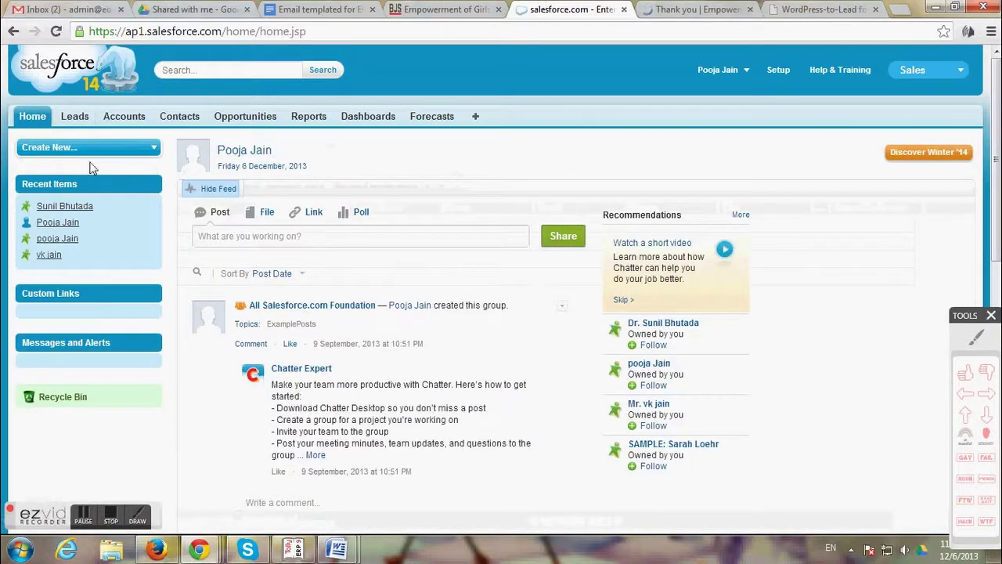
pyautogui.click(76, 120)
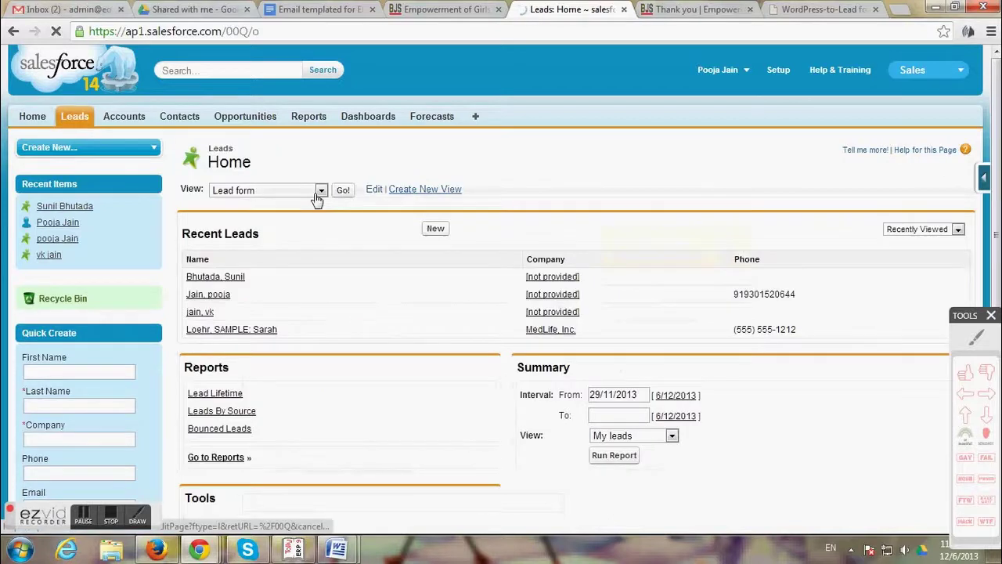
pyautogui.click(313, 193)
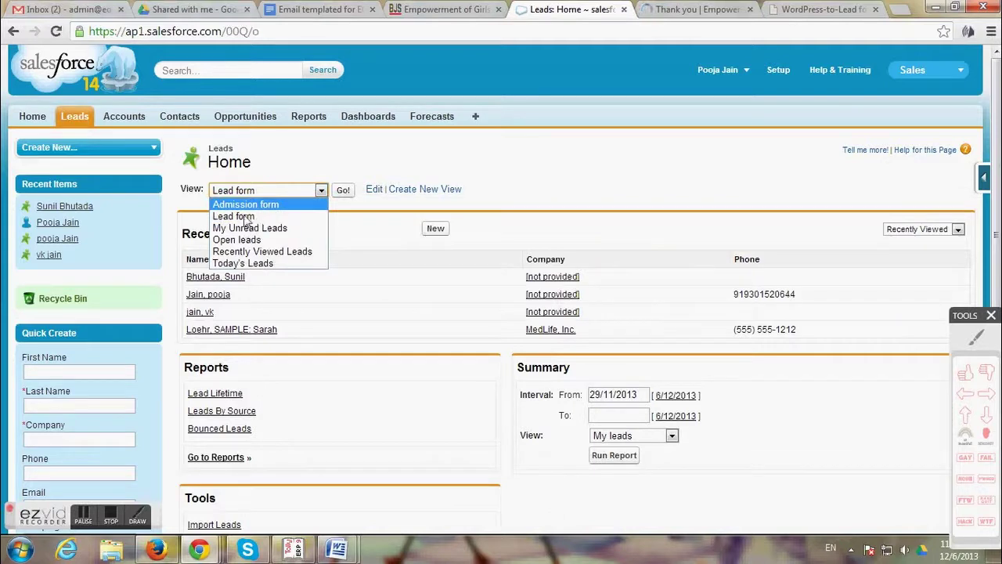
pyautogui.click(244, 216)
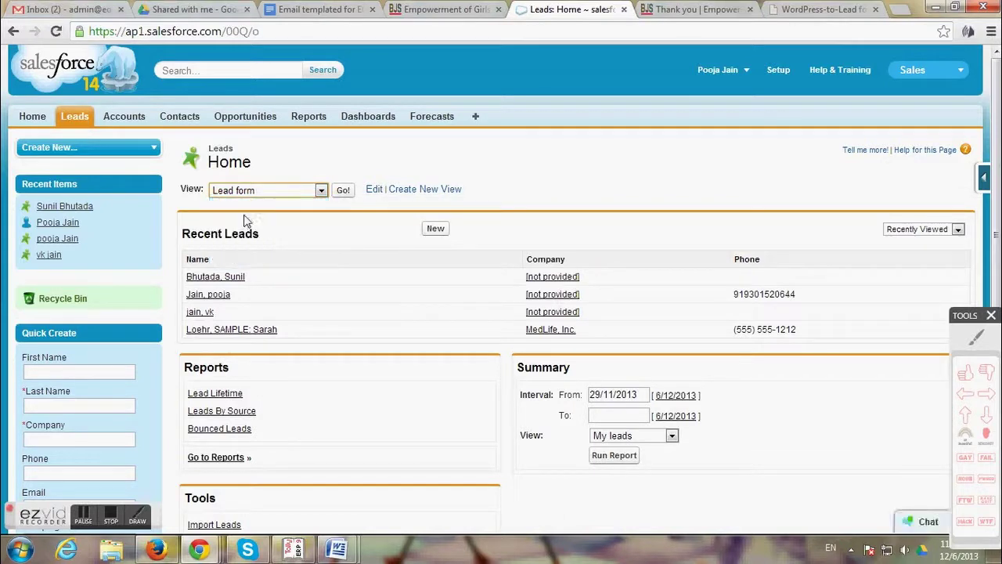
pyautogui.click(342, 193)
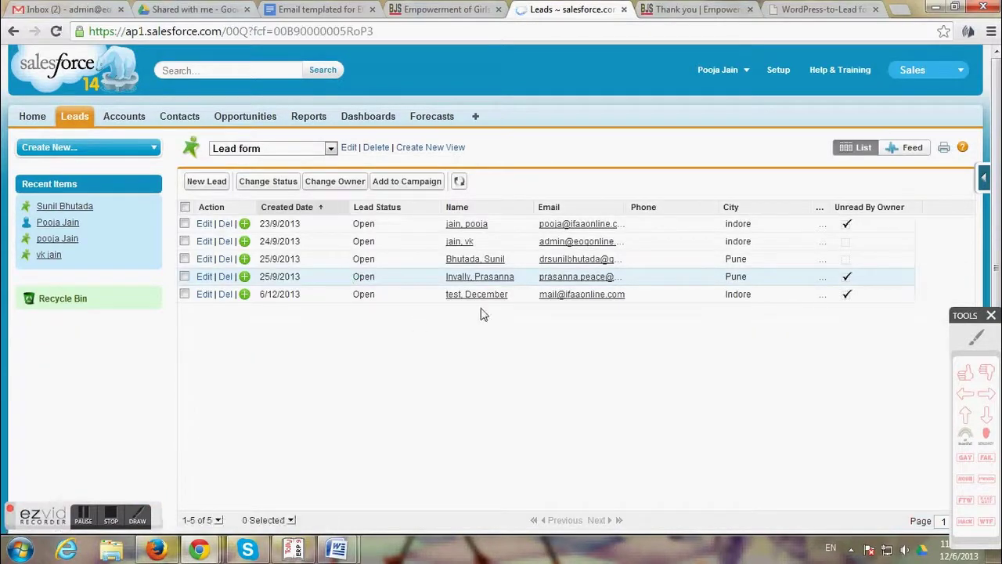
pyautogui.click(321, 210)
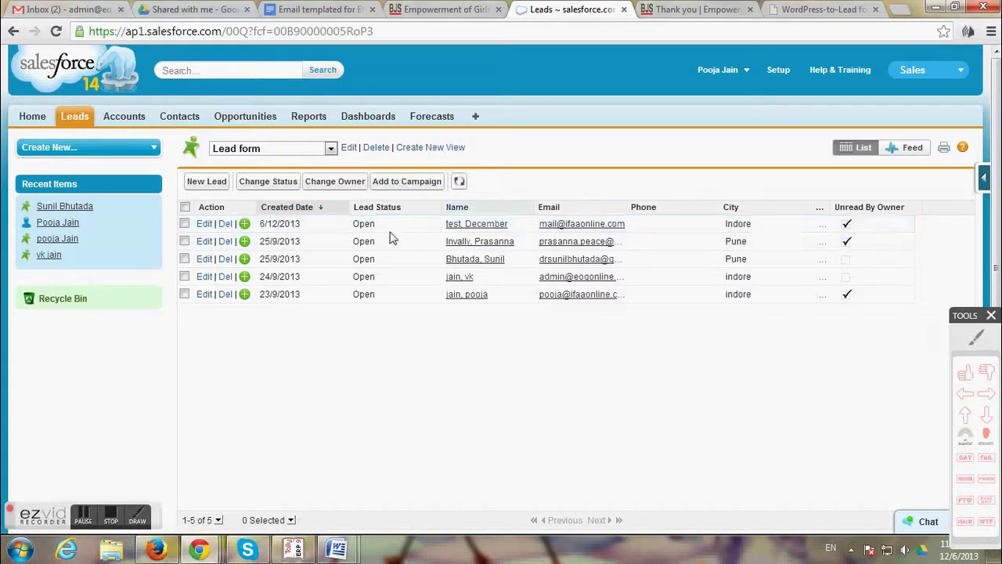
# - Open the newest lead, created 6/12/2013, and review its details down to the activity history
pyautogui.click(489, 225)
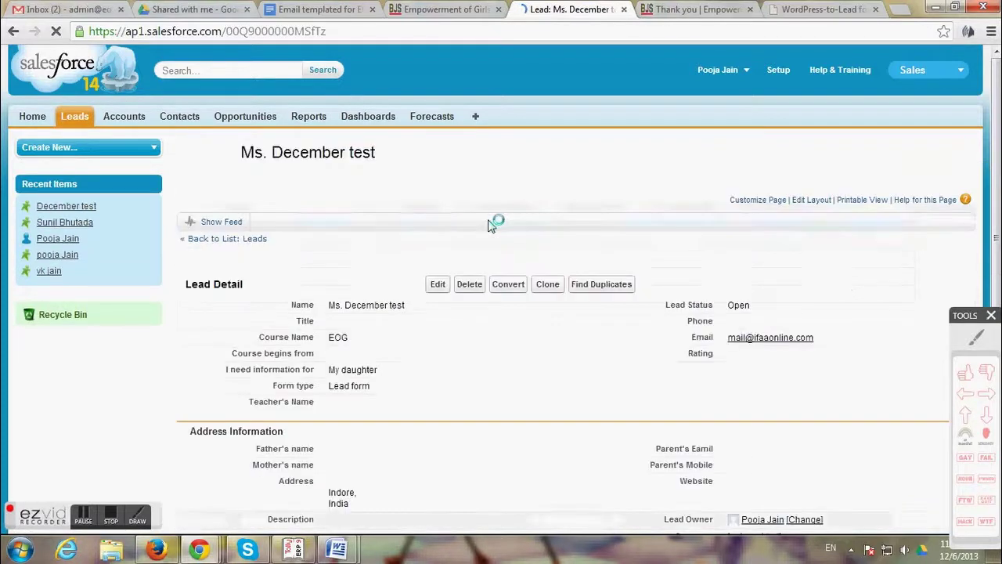
pyautogui.scroll(-1, 388, 379)
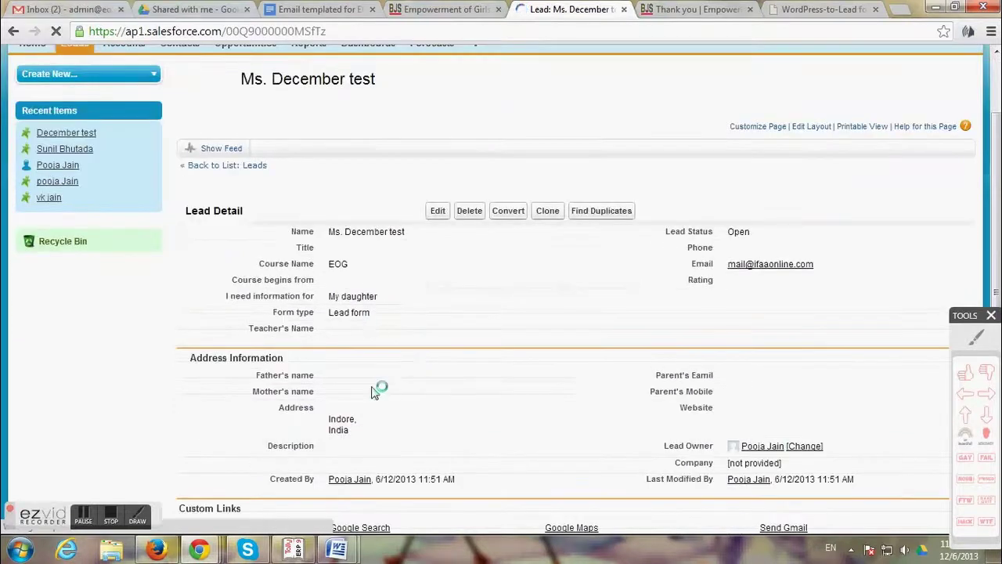
pyautogui.scroll(-1, 438, 415)
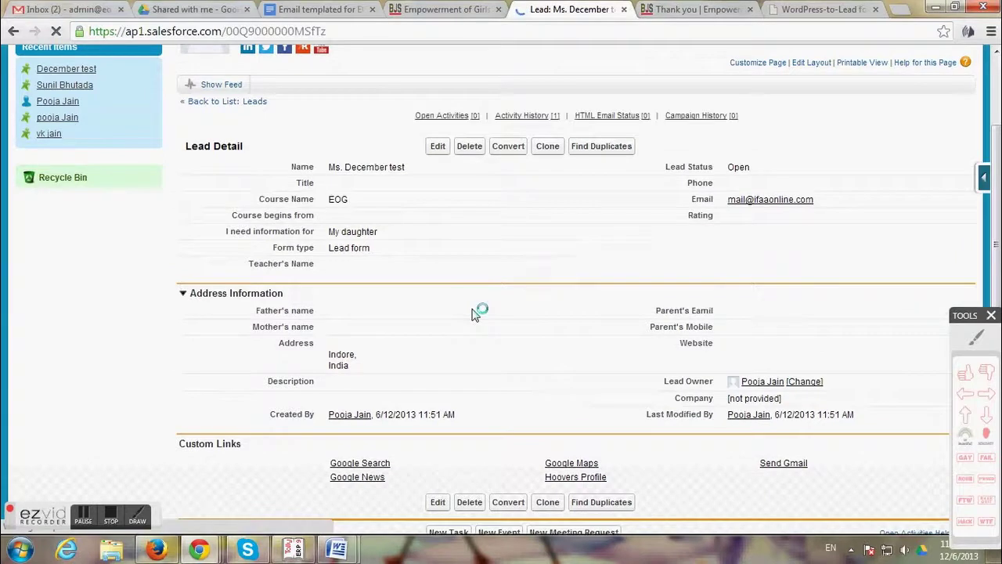
pyautogui.scroll(-2, 474, 312)
pyautogui.scroll(-2, 369, 442)
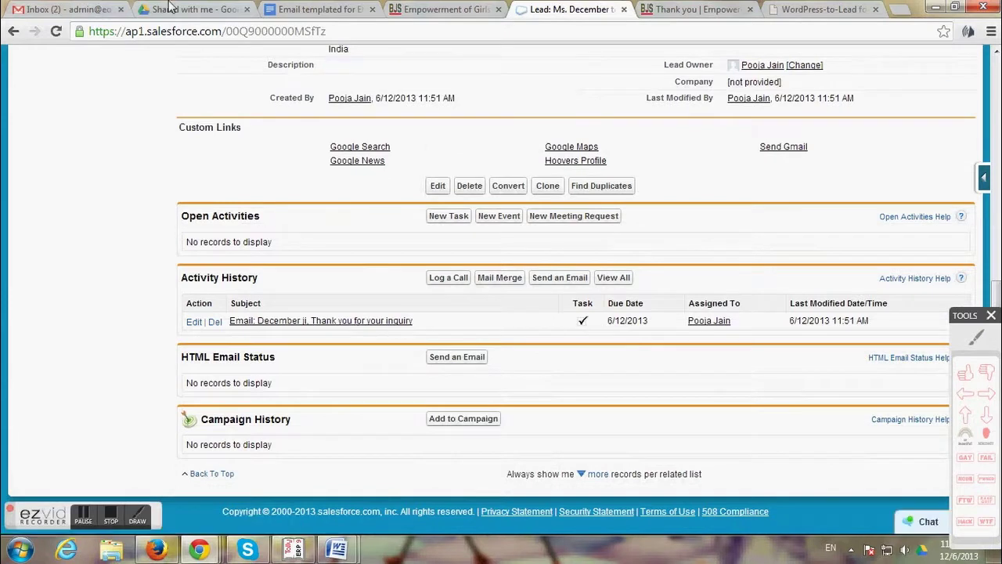
# - Switch to the Gmail window, read the EOG Online thank-you email for the test inquiry and return to the inbox
pyautogui.click(199, 550)
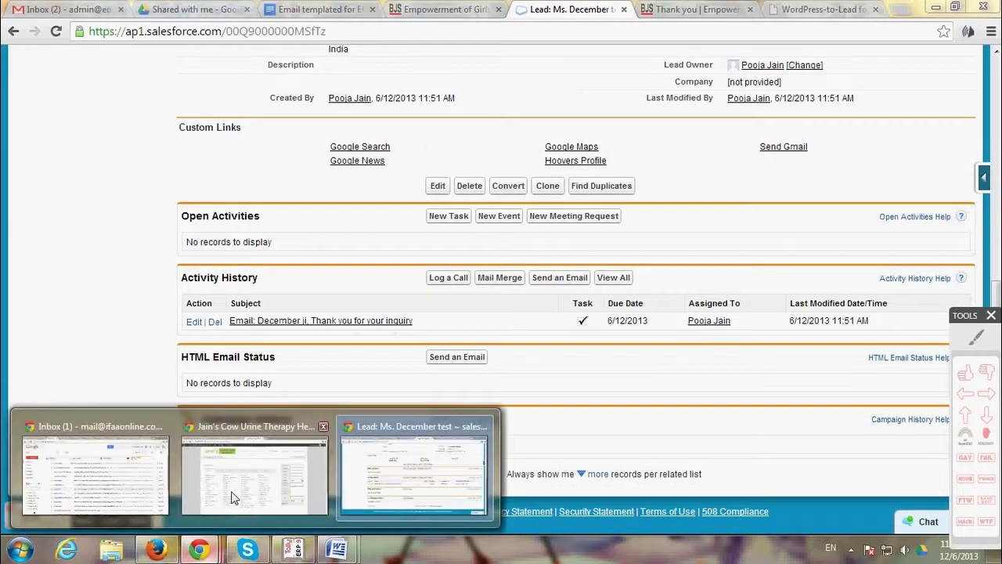
pyautogui.click(121, 484)
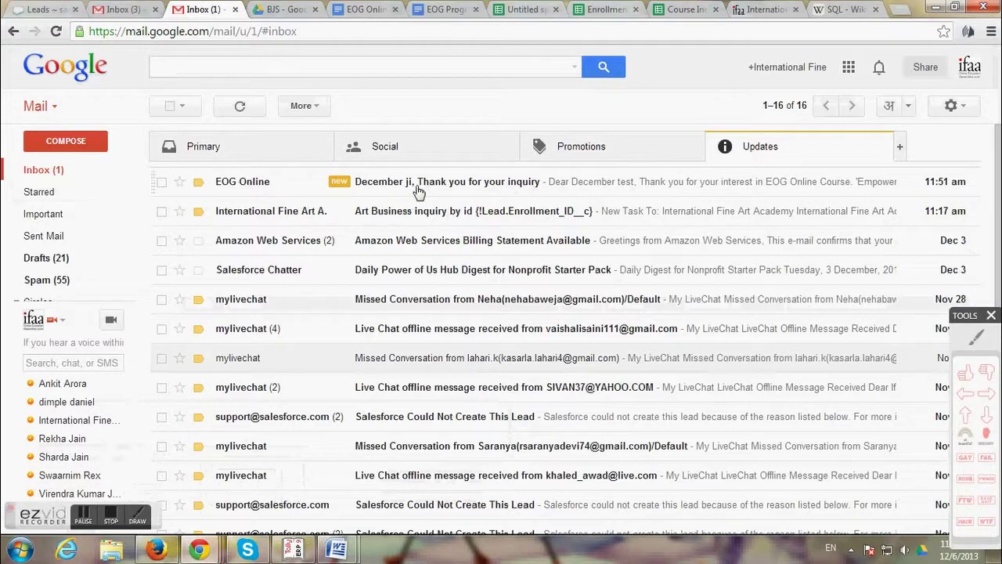
pyautogui.click(462, 190)
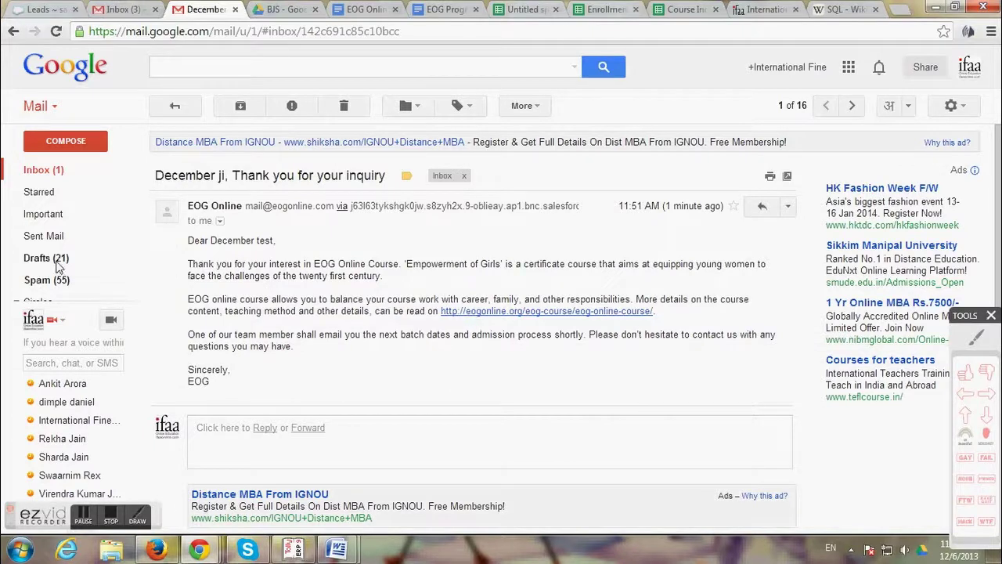
pyautogui.click(37, 174)
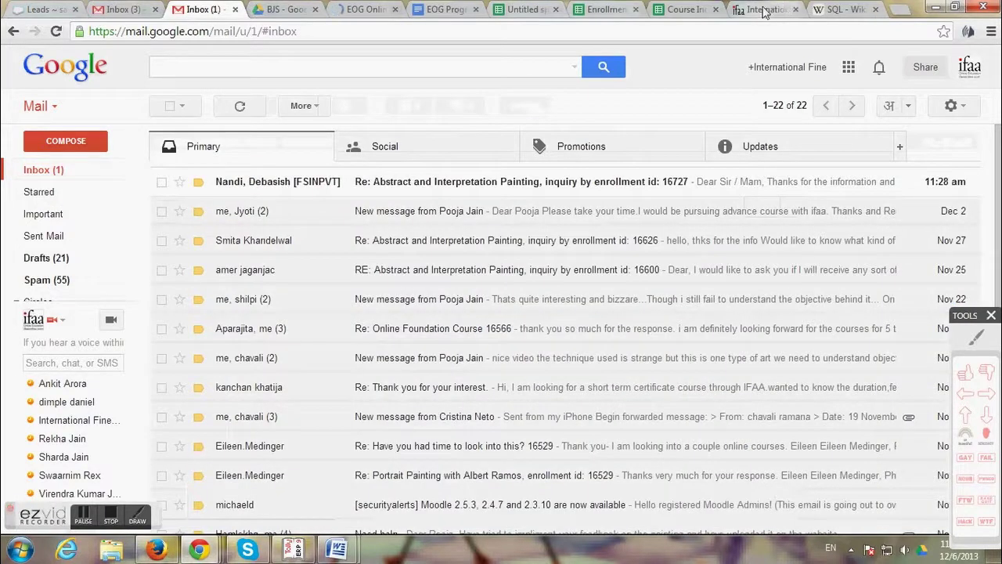
# - Switch back to Salesforce, return from the test lead to the leads list and show the Admission form view
pyautogui.moveTo(156, 550)
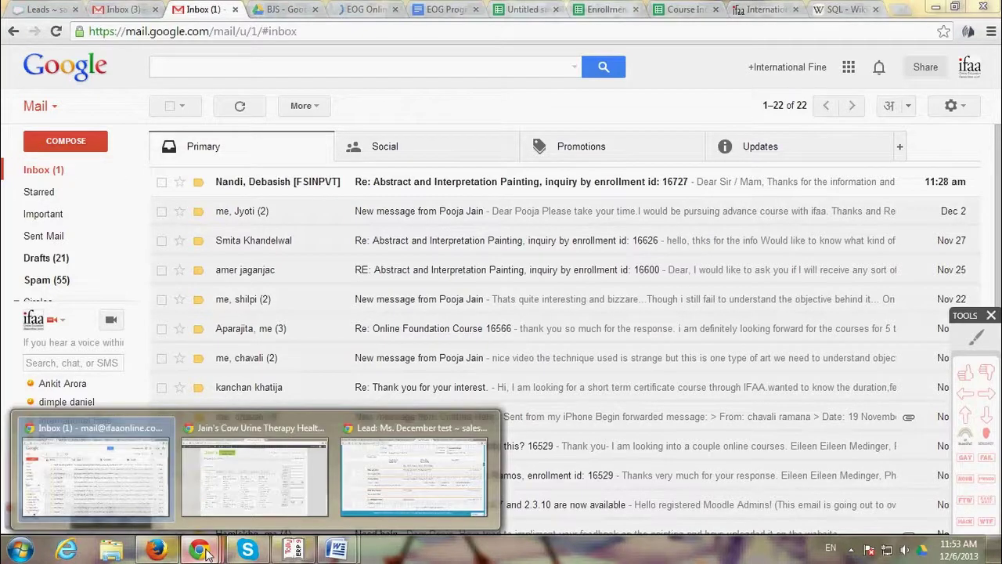
pyautogui.click(337, 462)
pyautogui.scroll(5, 624, 389)
pyautogui.scroll(3, 625, 389)
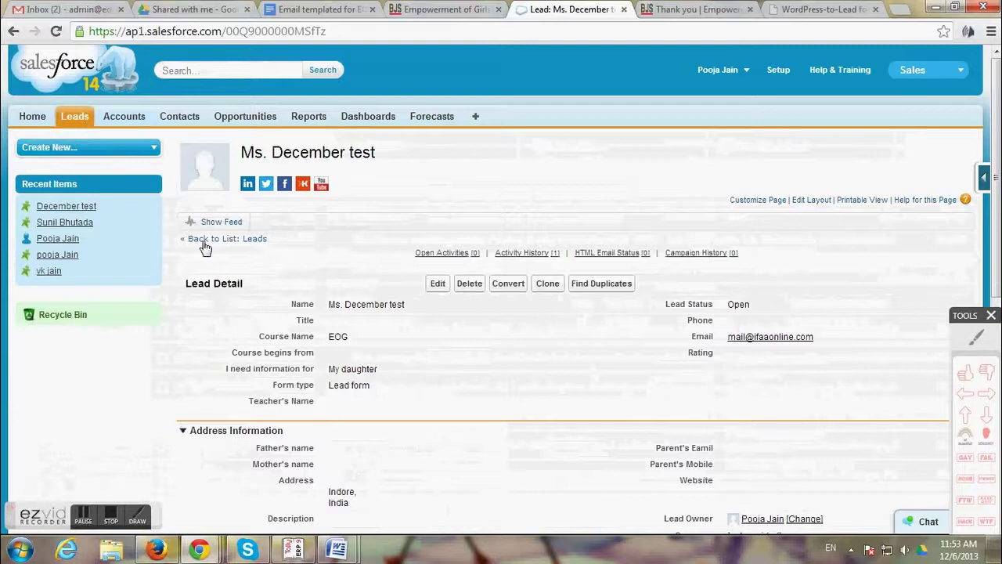
pyautogui.click(211, 241)
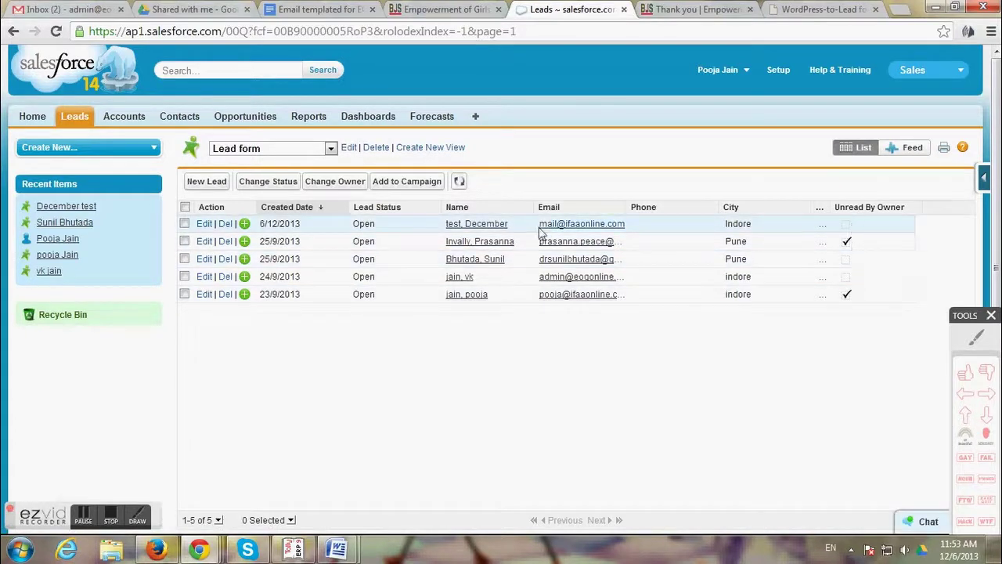
pyautogui.click(254, 151)
pyautogui.click(253, 163)
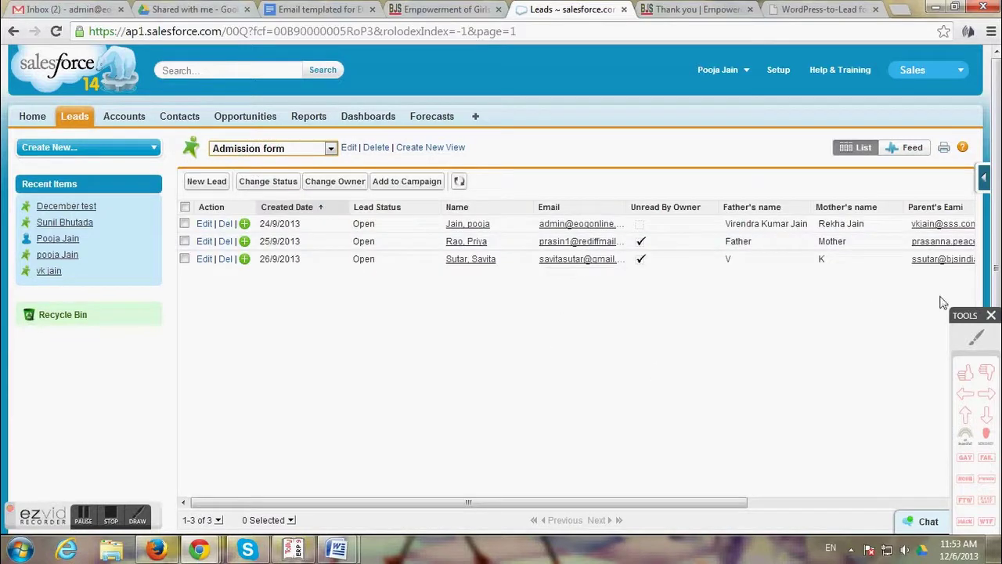
# - Open the admission form lead created 25/9/2013 and review its parent, address and activity history details
pyautogui.click(479, 243)
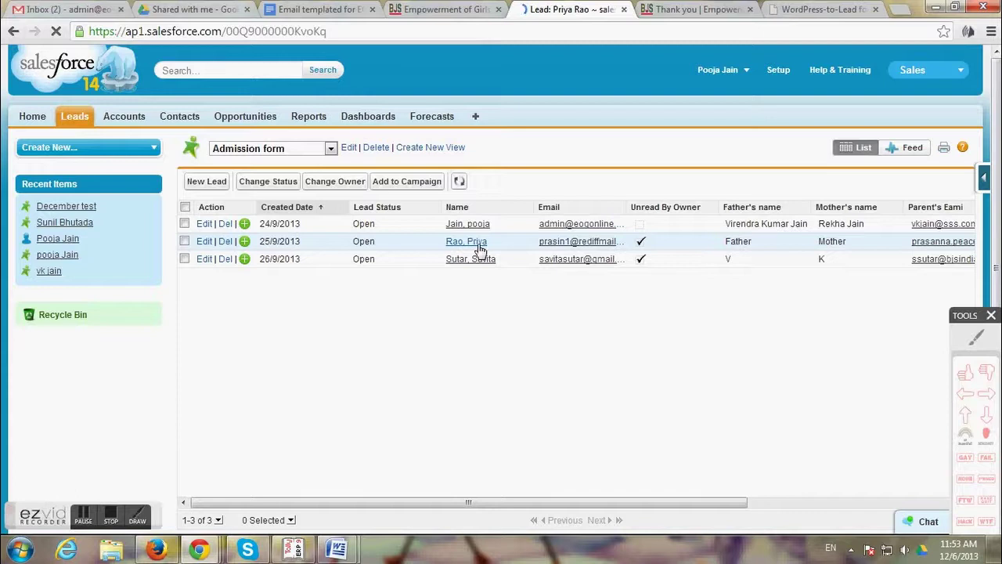
pyautogui.scroll(-1, 468, 354)
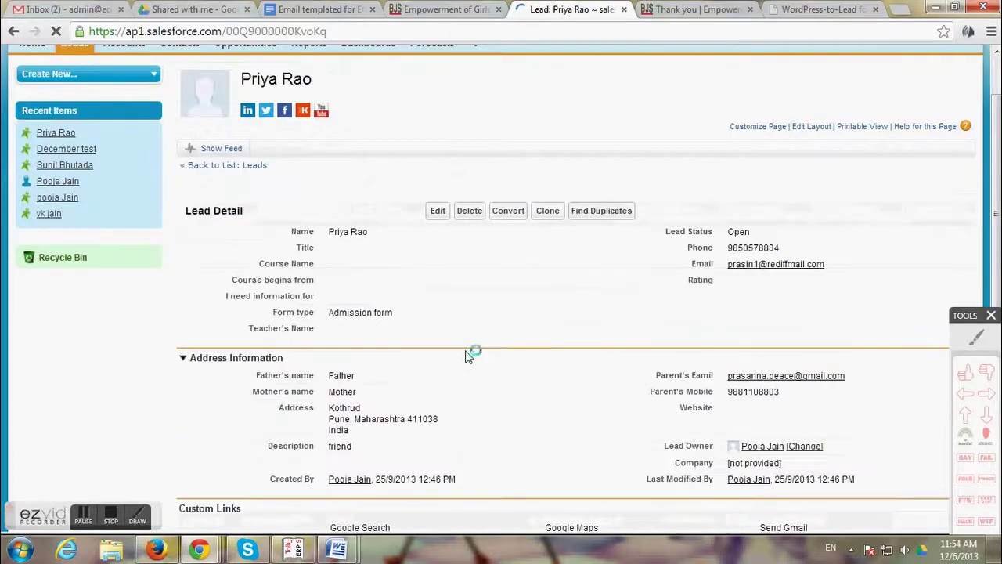
pyautogui.scroll(-1, 468, 356)
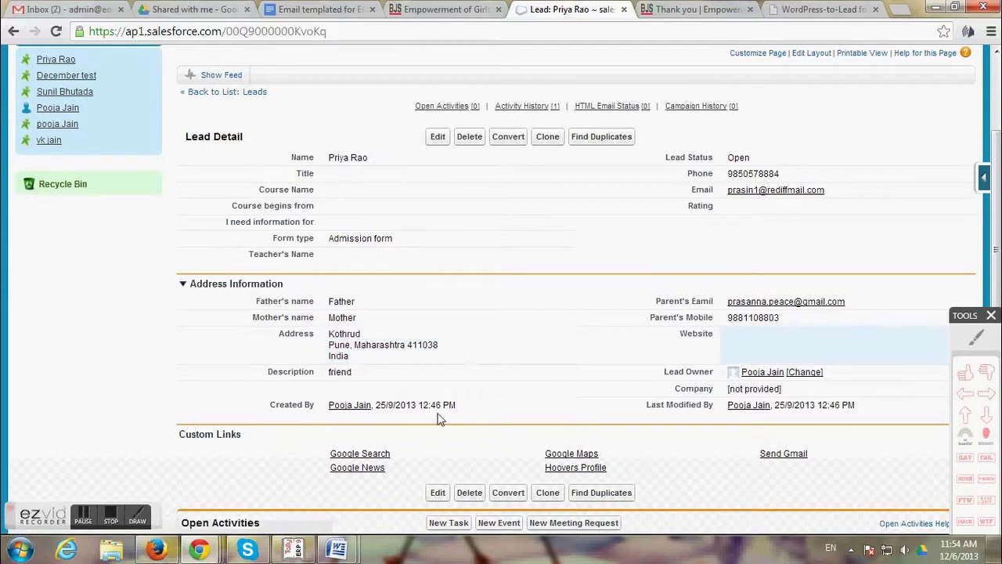
pyautogui.scroll(-2, 439, 419)
pyautogui.scroll(-2, 434, 420)
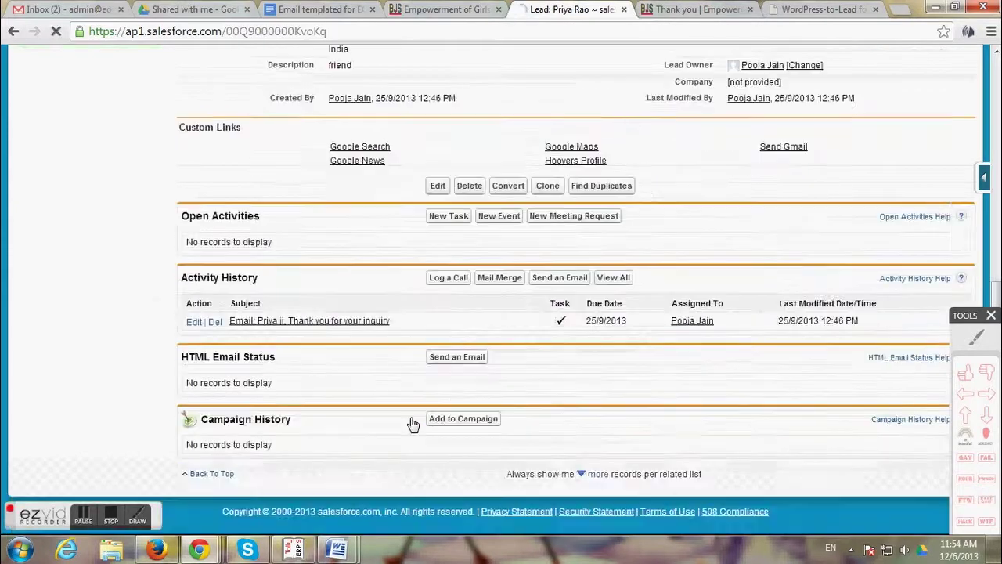
# - Open the thank-you email logged in the lead's activity history and read its full message
pyautogui.click(339, 323)
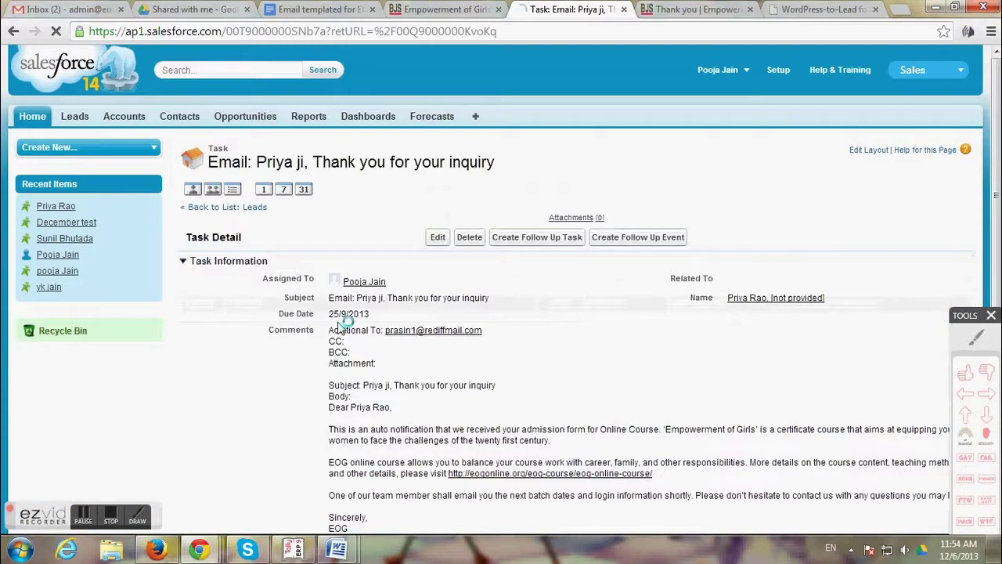
pyautogui.scroll(-3, 470, 388)
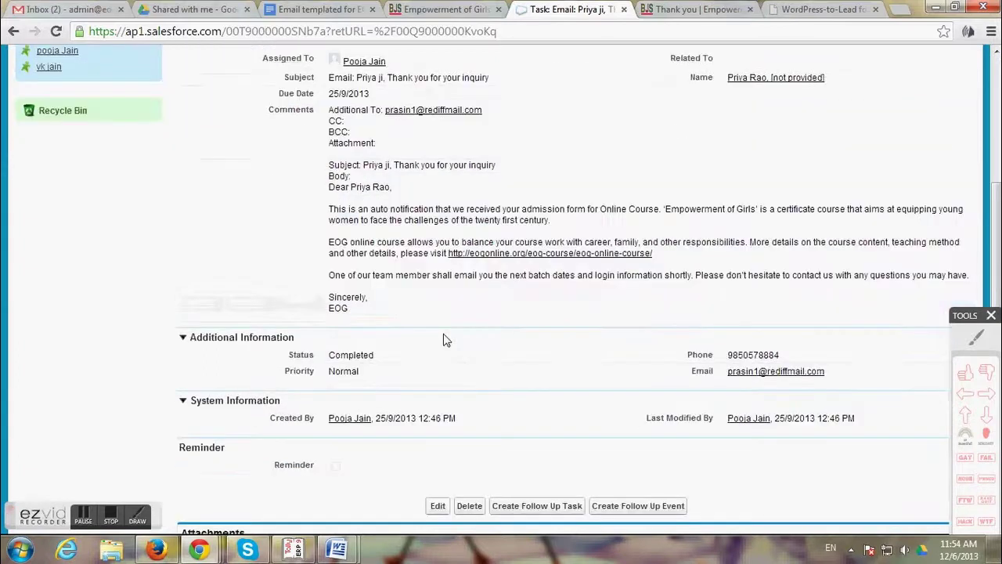
pyautogui.scroll(3, 445, 337)
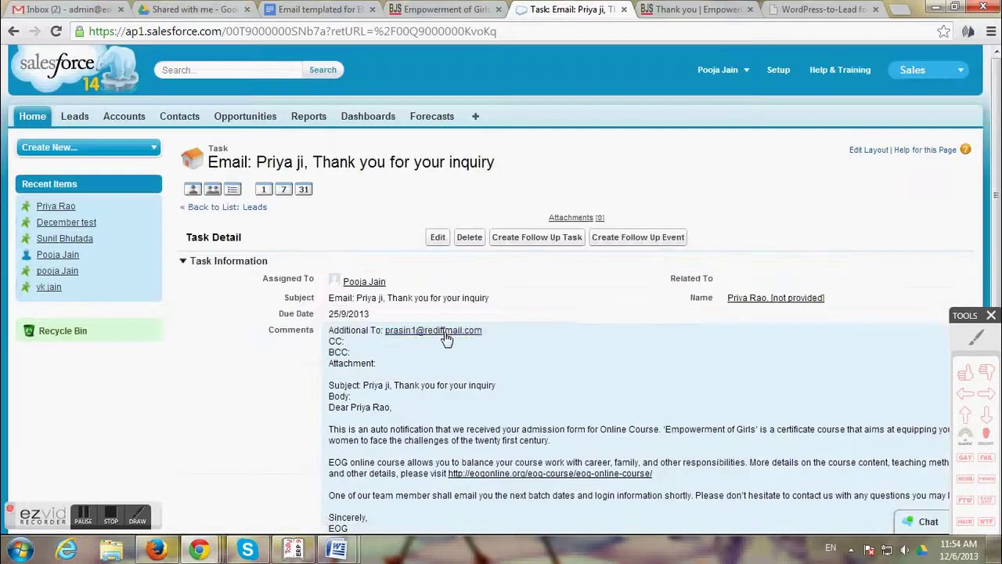
# - Open the third lead under Recent Leads, review its details and activity history, and return to the Salesforce home page
pyautogui.click(83, 124)
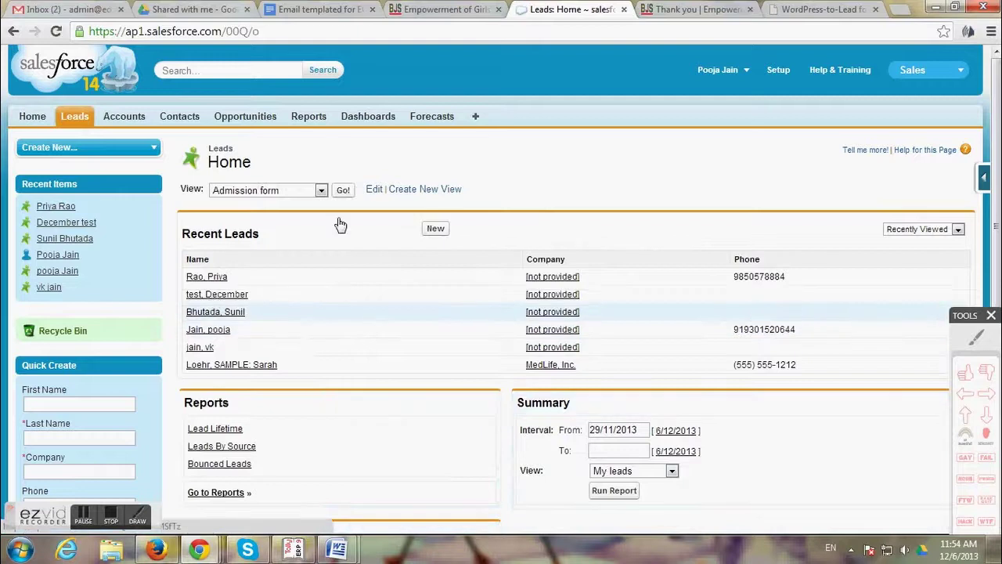
pyautogui.click(227, 312)
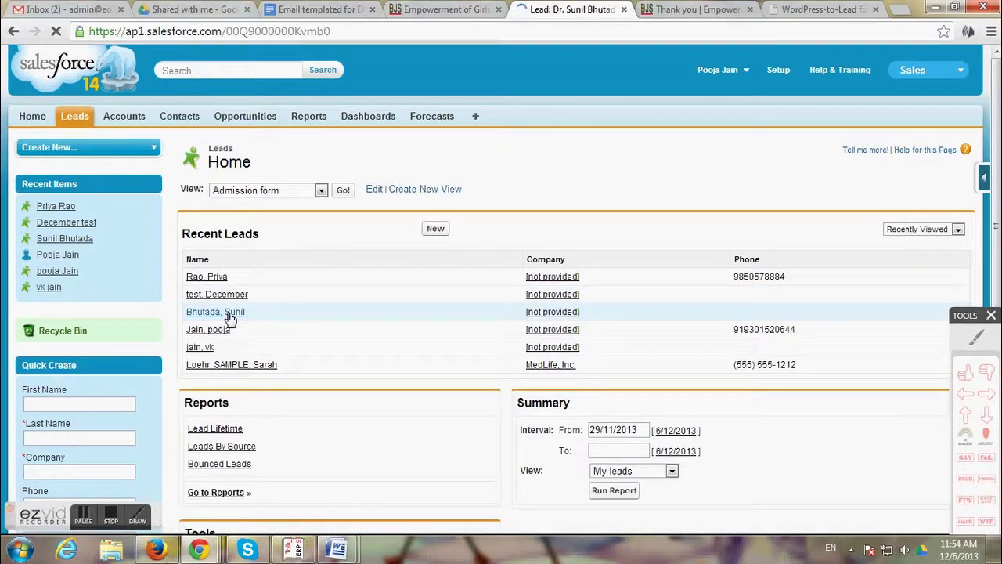
pyautogui.click(229, 314)
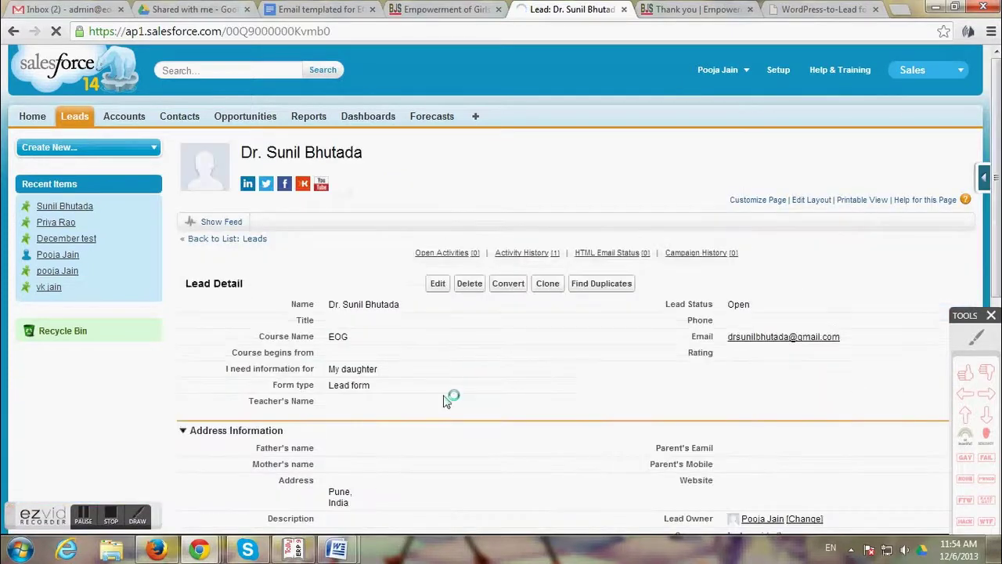
pyautogui.scroll(-1, 447, 403)
pyautogui.scroll(-3, 450, 405)
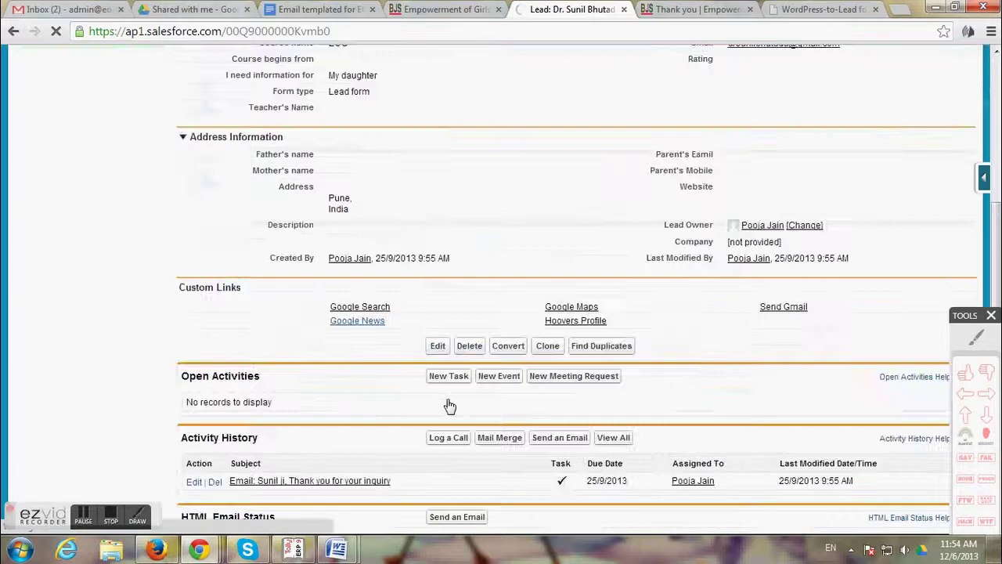
pyautogui.scroll(-2, 450, 404)
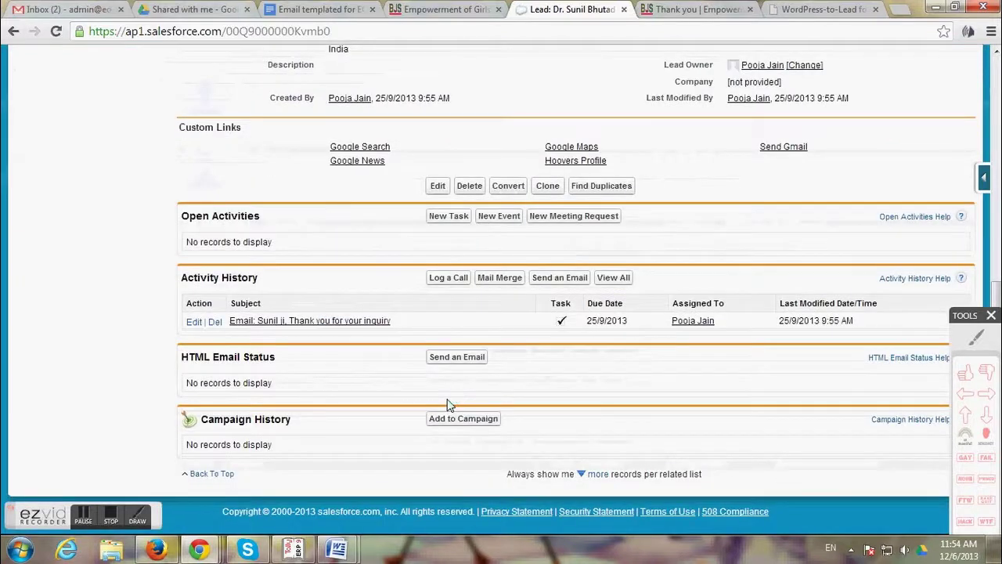
pyautogui.scroll(6, 447, 403)
pyautogui.scroll(1, 447, 403)
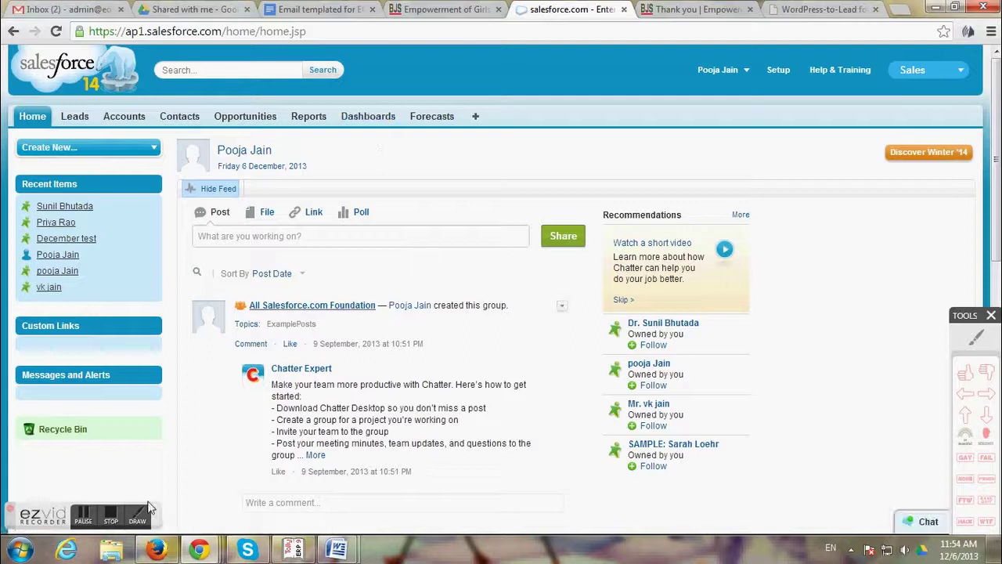
pyautogui.click(111, 518)
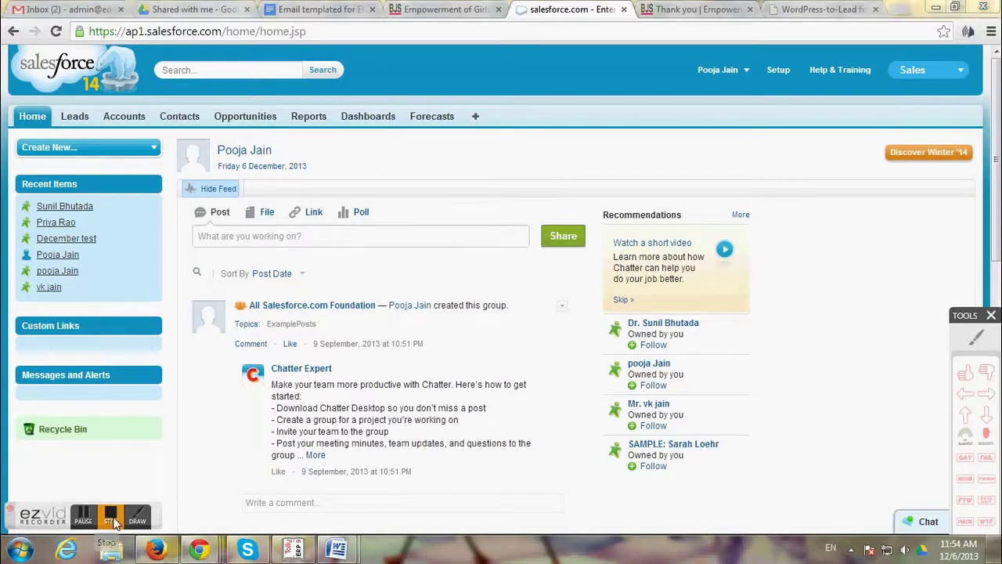